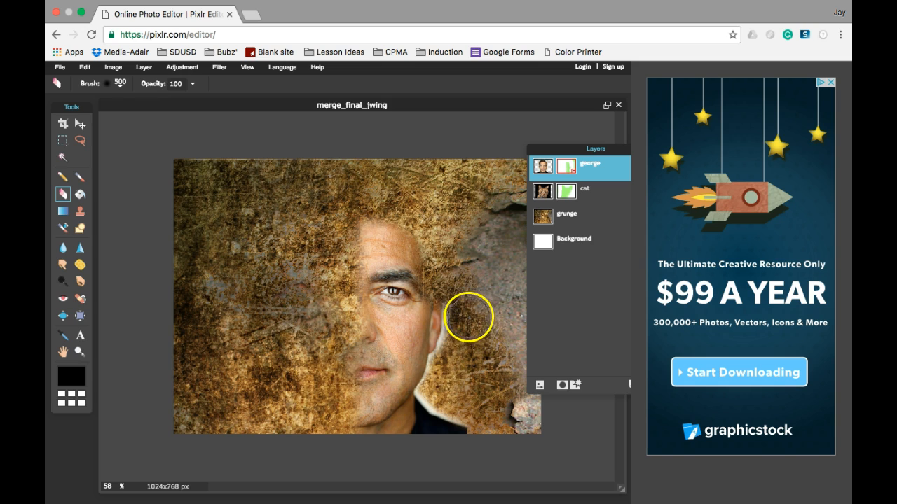
Step: Activate the man's portrait layer mask and zoom in to 160% on the ear and jaw
click(80, 176)
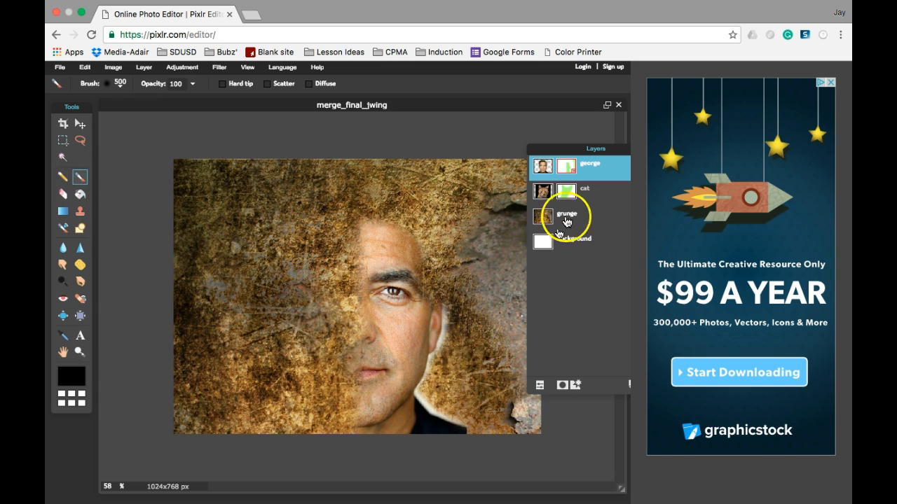
click(568, 167)
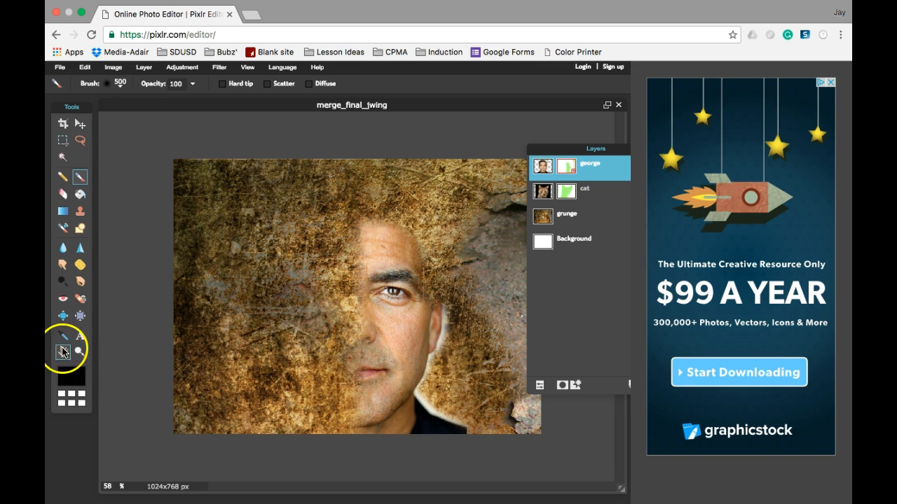
click(79, 354)
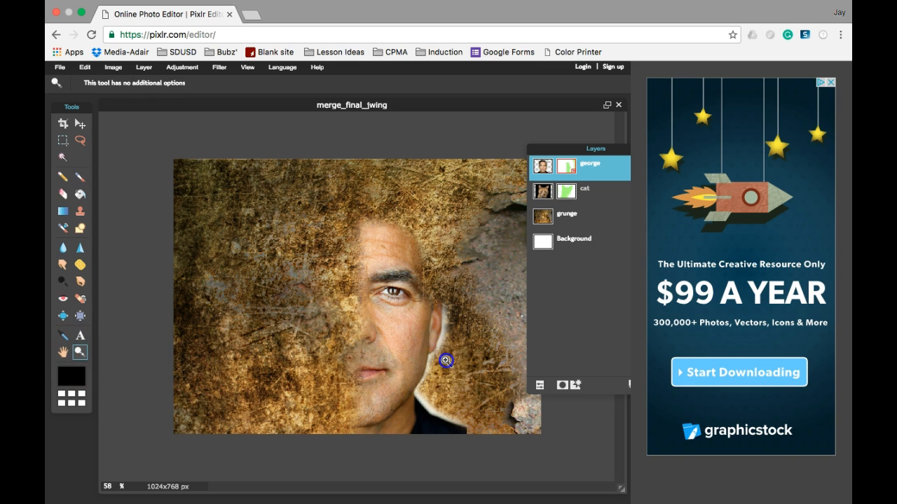
click(446, 361)
click(464, 368)
click(489, 406)
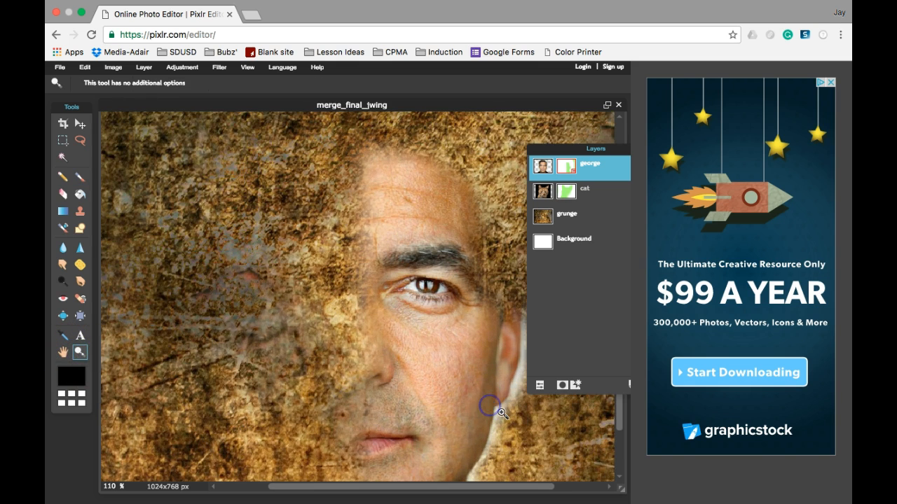
click(540, 438)
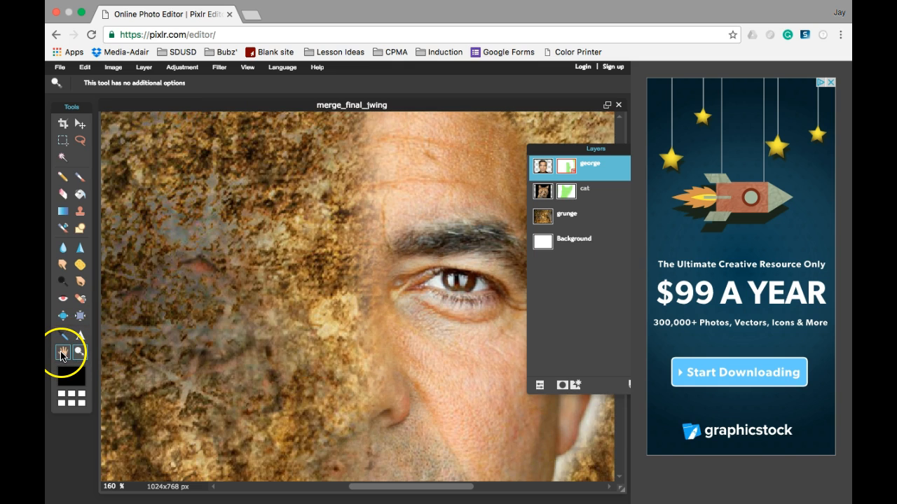
drag(474, 438, 250, 302)
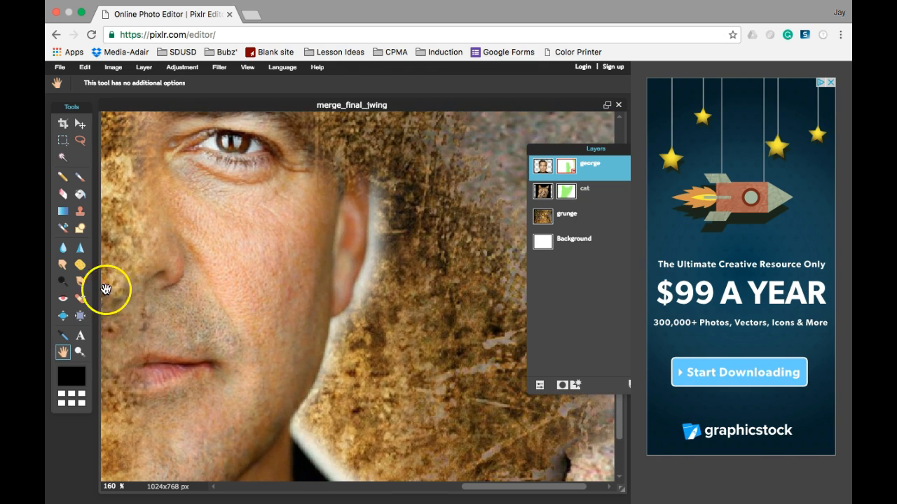
Step: Paint with the soft 500 brush on the portrait mask to reveal a patch beside the ear
click(79, 176)
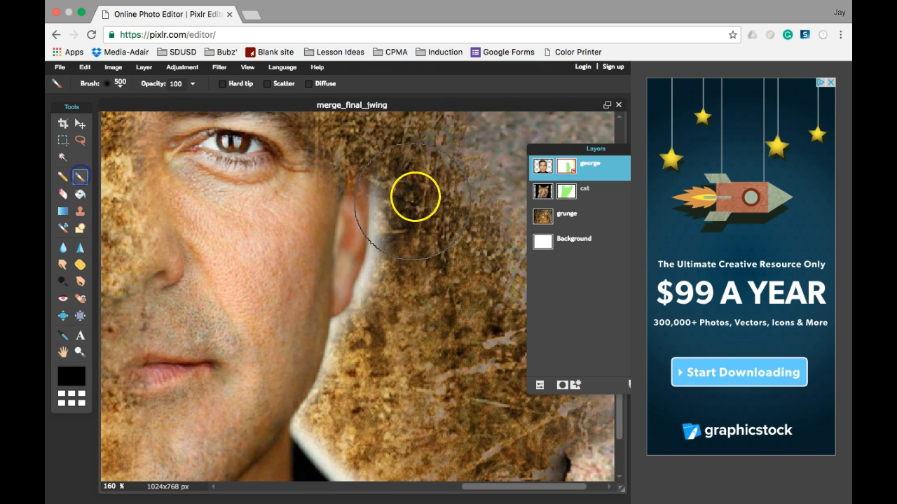
click(121, 85)
click(311, 144)
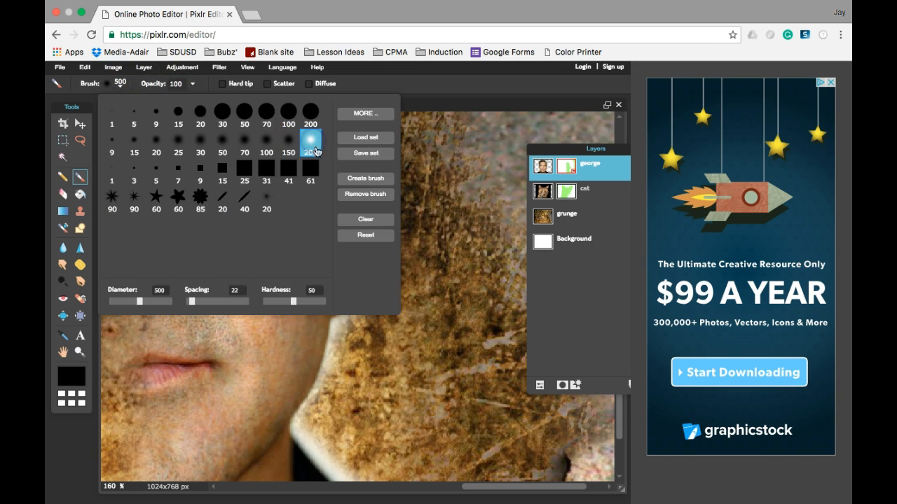
click(484, 288)
click(457, 297)
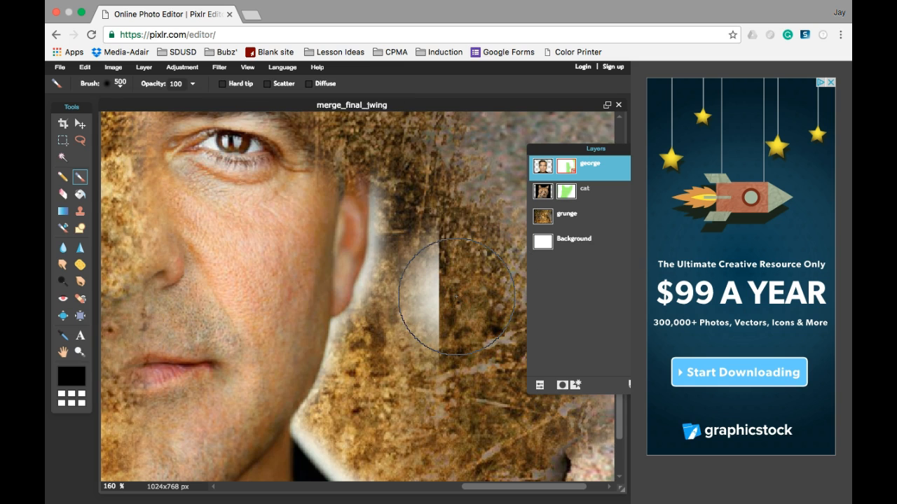
Step: Erase the revealed patch and the white halo beside the ear from the portrait mask with the 500 eraser
click(63, 194)
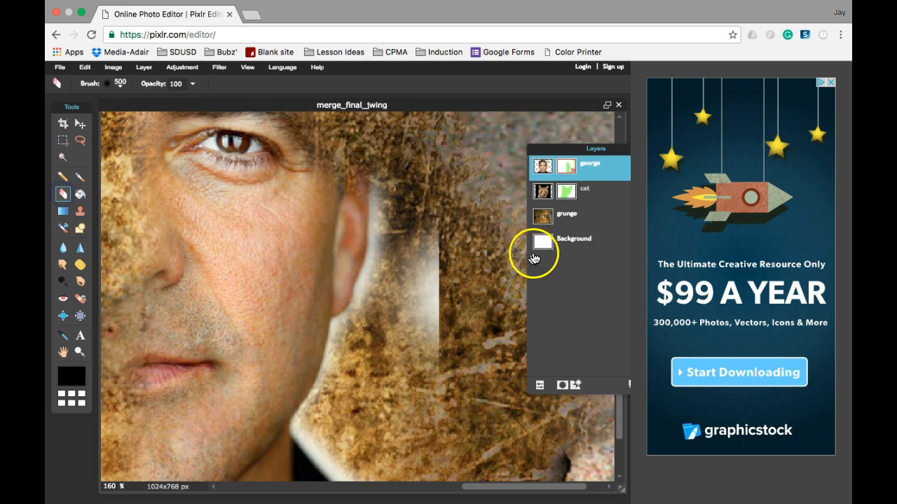
mouse_move(451, 238)
mouse_down()
mouse_move(435, 336)
mouse_move(420, 281)
mouse_up()
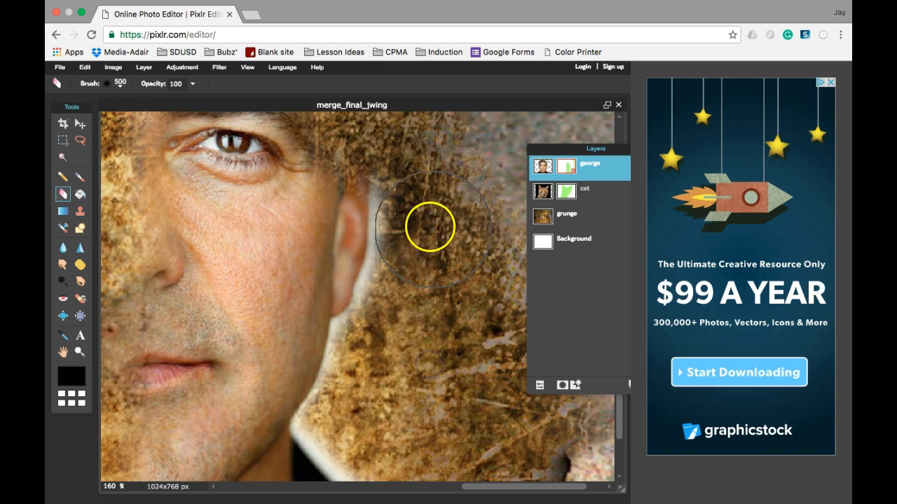
drag(429, 228, 428, 216)
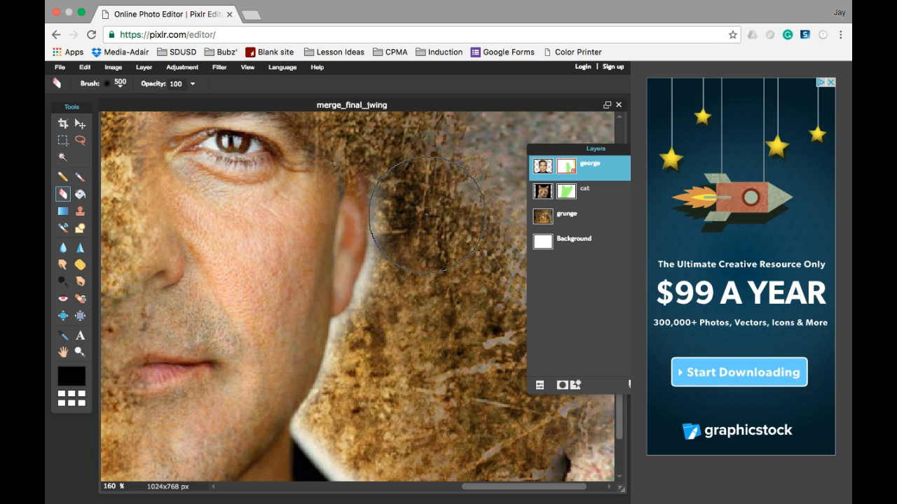
drag(432, 219, 414, 320)
Step: Set the Brush tool to the soft tip with a diameter of 70
click(80, 176)
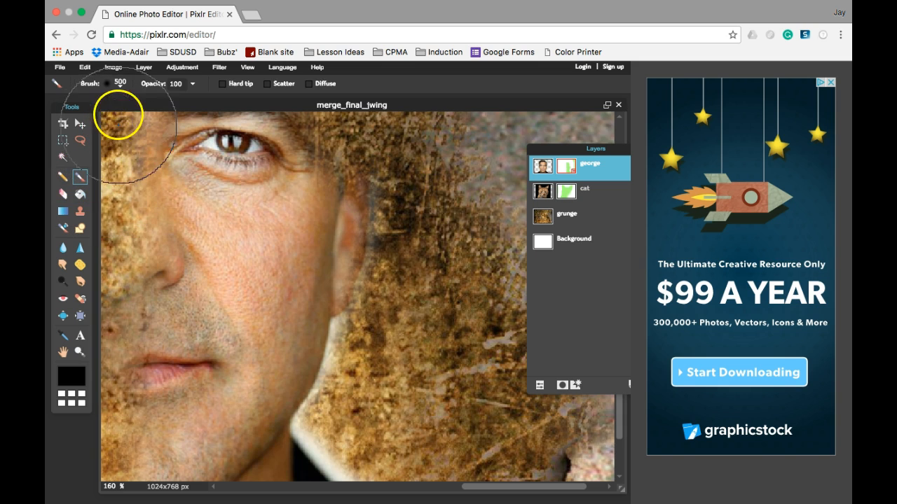
click(119, 83)
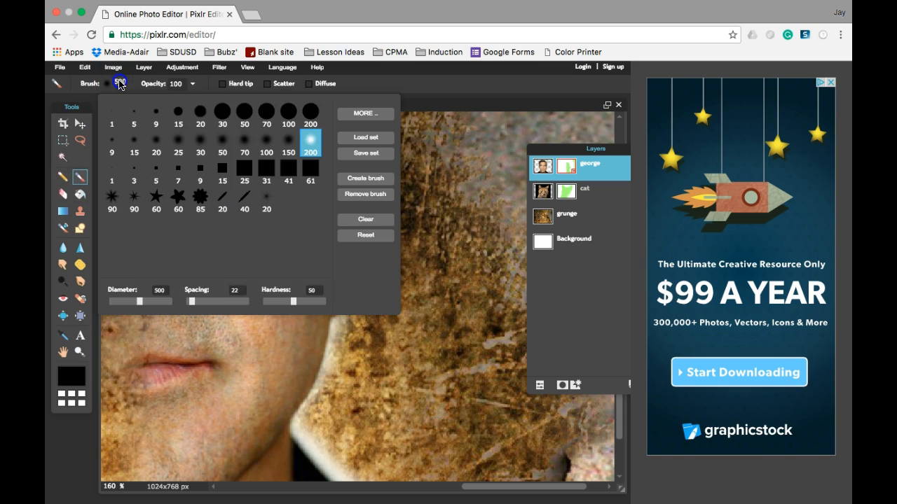
click(265, 141)
click(245, 145)
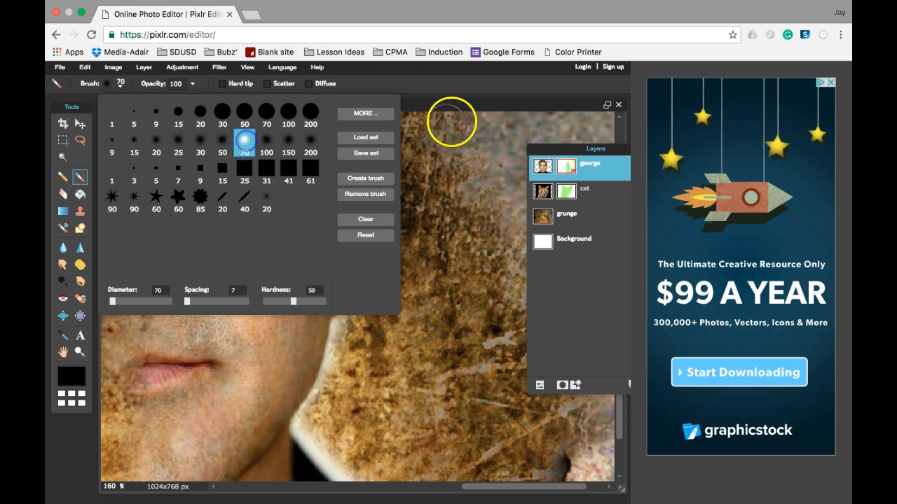
Step: Try painting on the mask along the outer edge of the ear, and undo the stroke
drag(390, 201, 377, 293)
mouse_move(390, 242)
mouse_down()
mouse_move(390, 191)
mouse_move(388, 229)
mouse_up()
key(super+z)
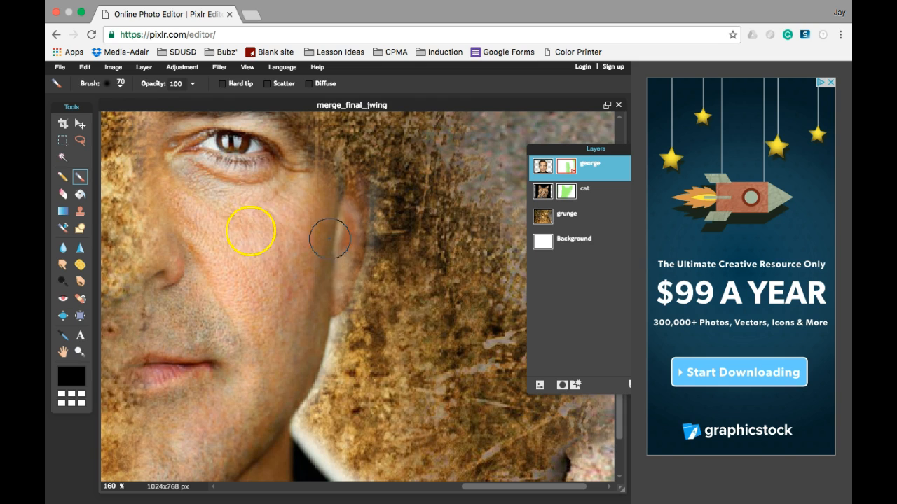
Step: Erase the white halo along the ear, jaw and neck with the Eraser set to the soft 70 tip
click(64, 194)
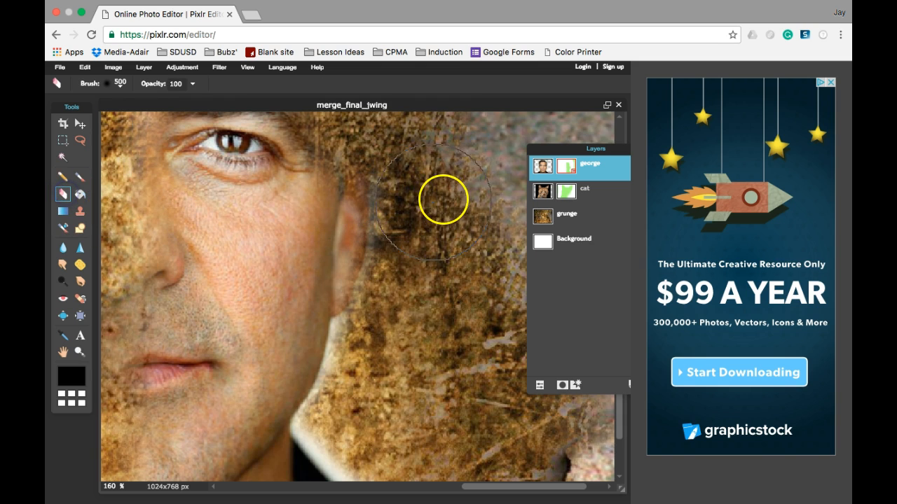
click(123, 88)
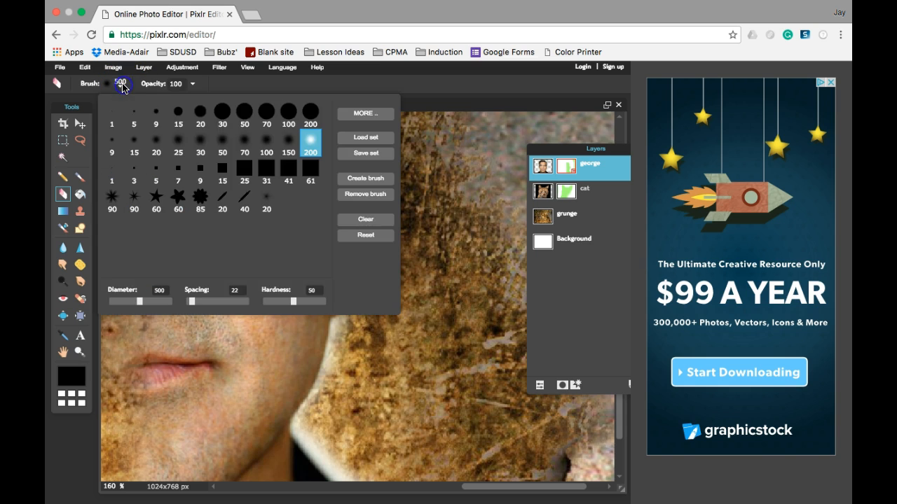
click(245, 141)
click(445, 175)
click(395, 189)
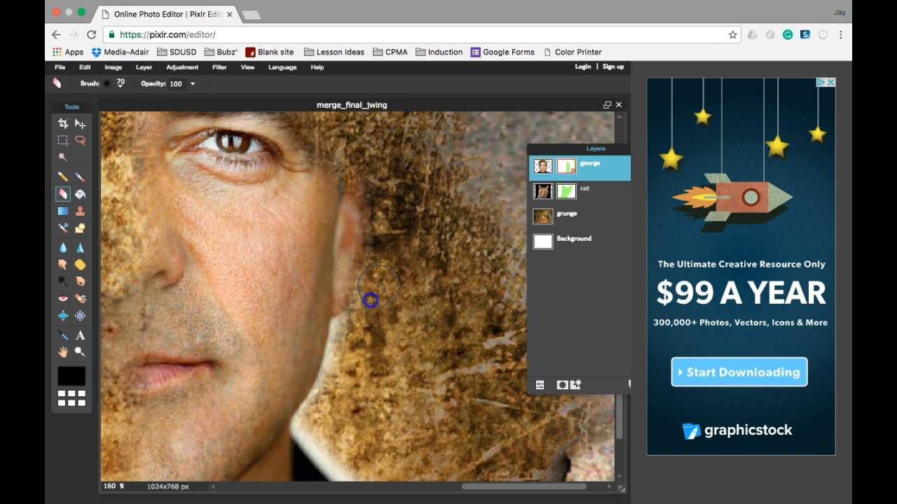
mouse_move(349, 330)
mouse_down()
mouse_move(341, 363)
mouse_move(308, 427)
mouse_move(341, 460)
mouse_up()
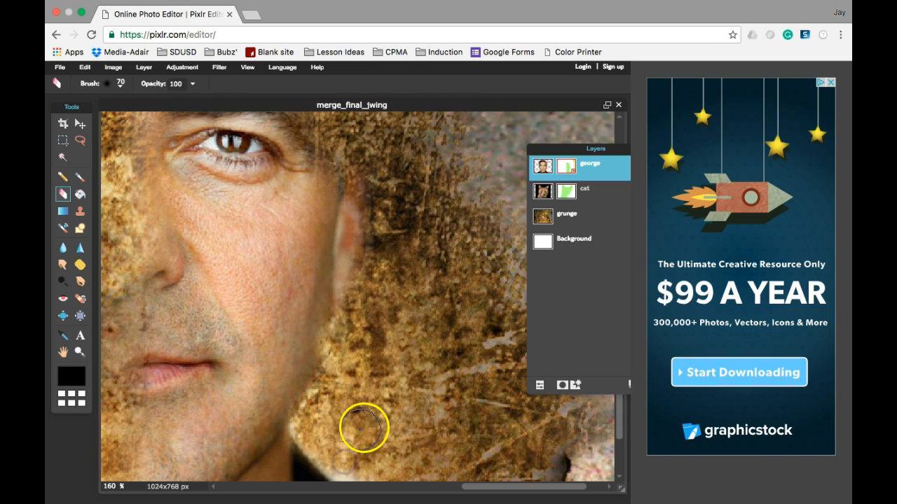
Step: Erase the remaining white halo along the neck and dark collar with the same soft eraser
key(space)
drag(366, 414, 342, 248)
mouse_move(327, 436)
mouse_down()
mouse_move(311, 398)
mouse_move(365, 430)
mouse_move(421, 445)
mouse_move(418, 468)
mouse_move(396, 442)
mouse_move(323, 408)
mouse_move(283, 366)
mouse_move(308, 338)
mouse_move(312, 272)
mouse_move(268, 231)
mouse_move(321, 272)
mouse_move(321, 299)
mouse_move(288, 309)
mouse_up()
key(space)
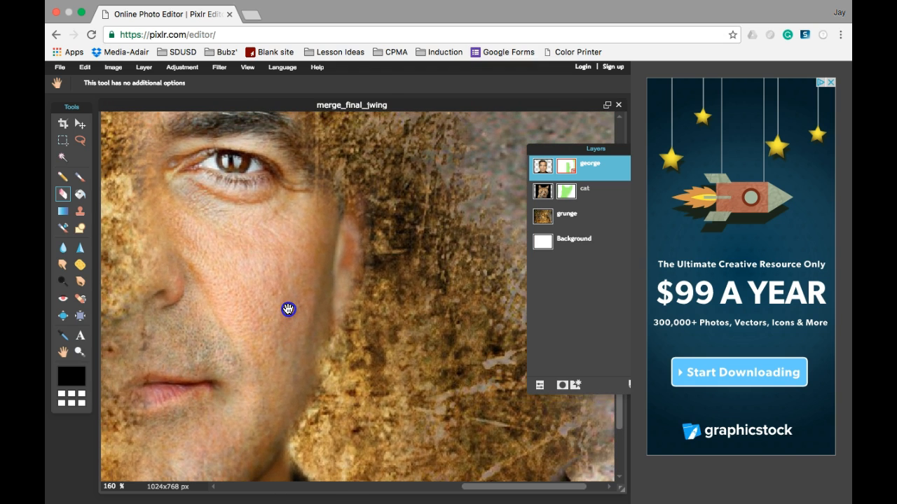
Step: Paint the ear back in on the portrait mask with the 70 brush, from its upper edge to the lobe
click(82, 177)
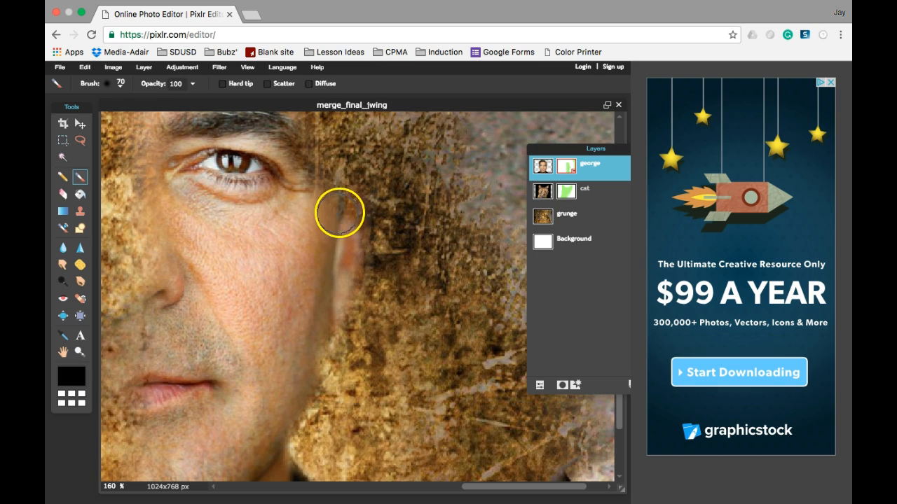
drag(345, 208, 320, 306)
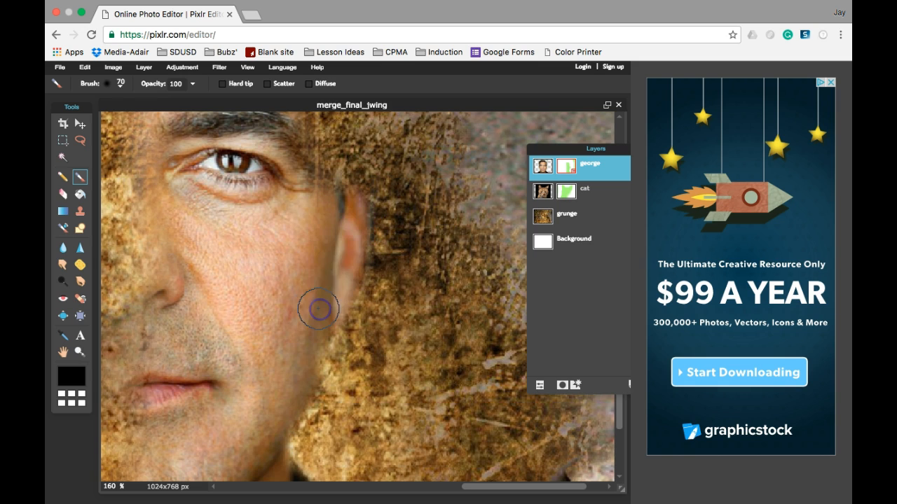
mouse_move(346, 202)
mouse_down()
mouse_move(356, 220)
mouse_move(341, 284)
mouse_move(301, 310)
mouse_up()
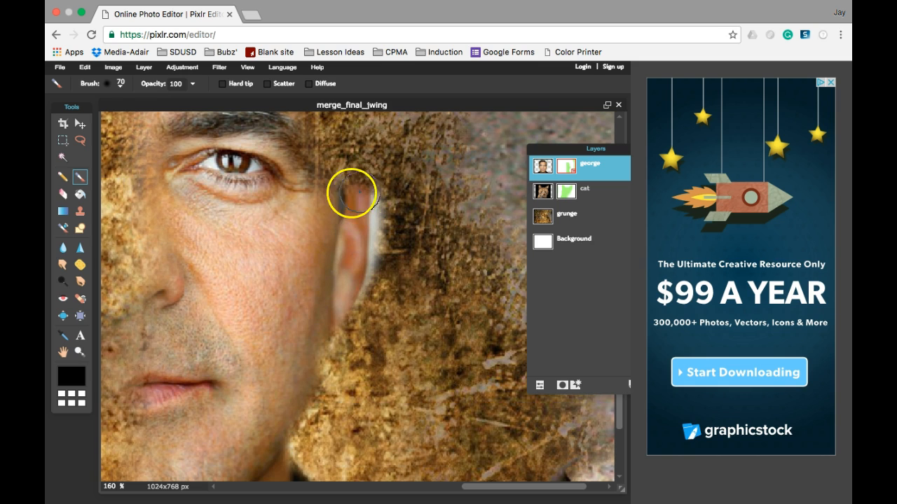
Step: Try a 70 brush stroke over the background beside the ear, and undo it
click(64, 194)
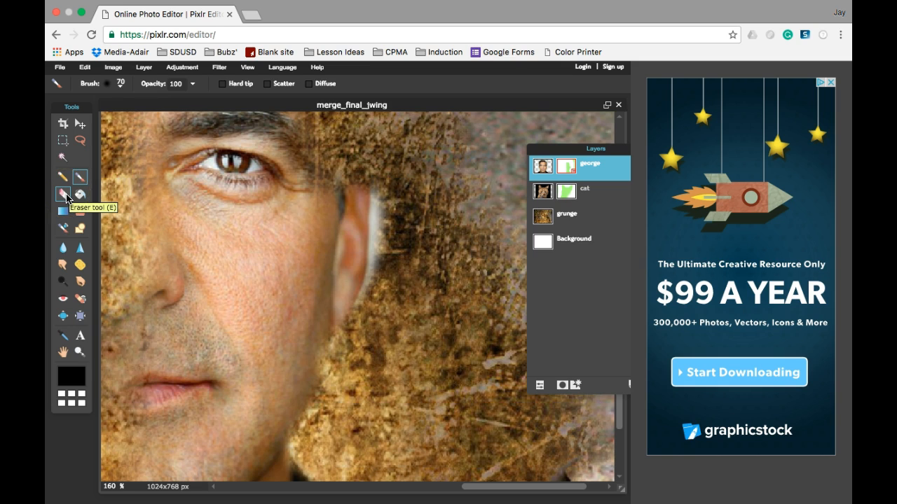
click(79, 180)
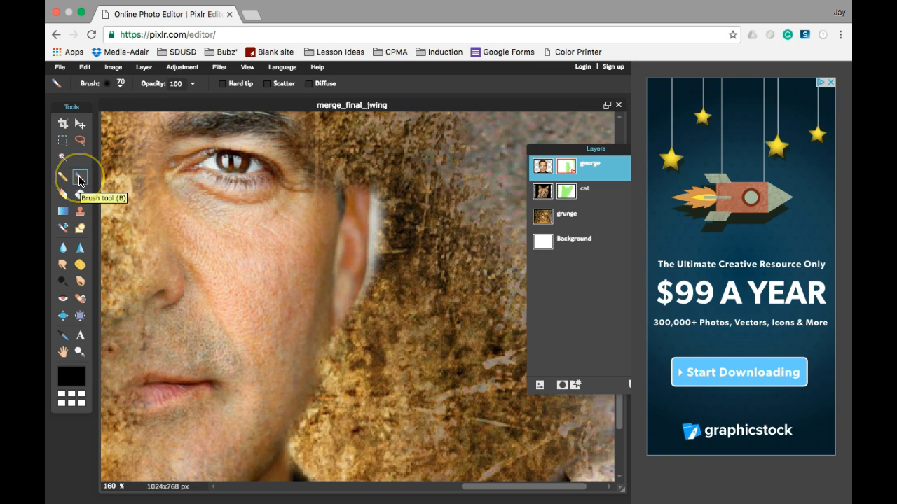
click(66, 196)
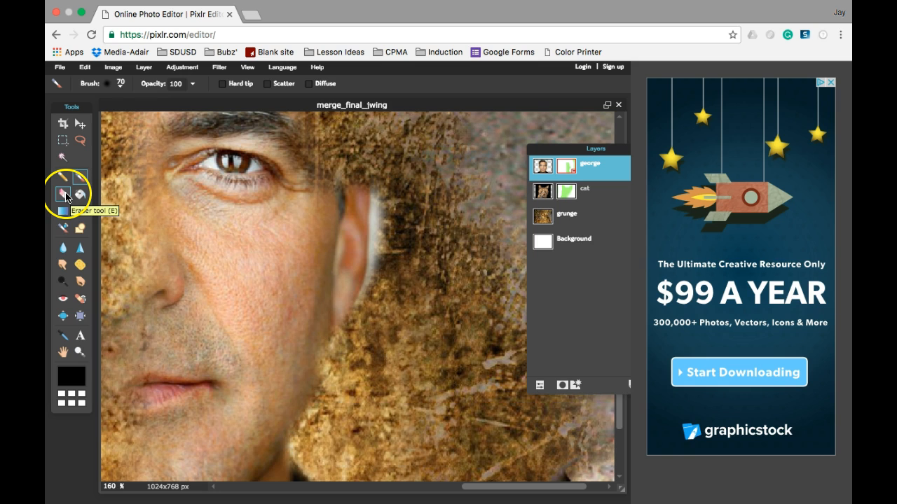
click(394, 206)
drag(393, 207, 379, 285)
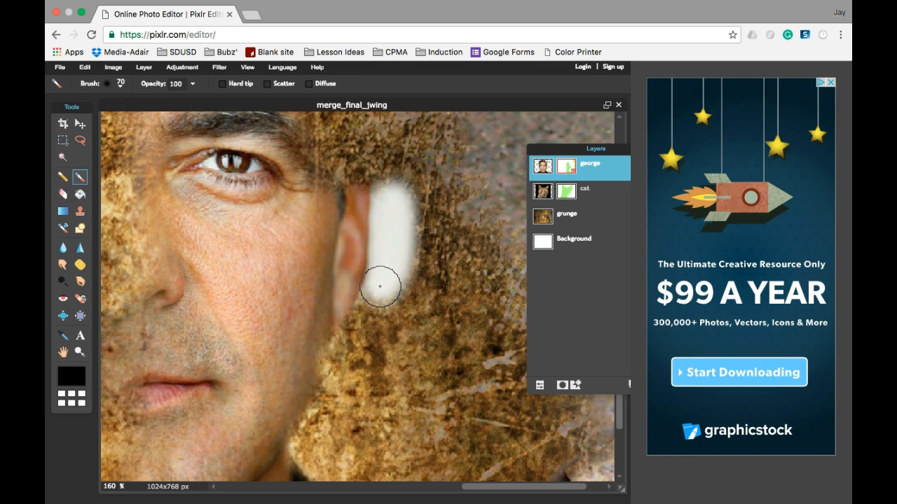
key(super+z)
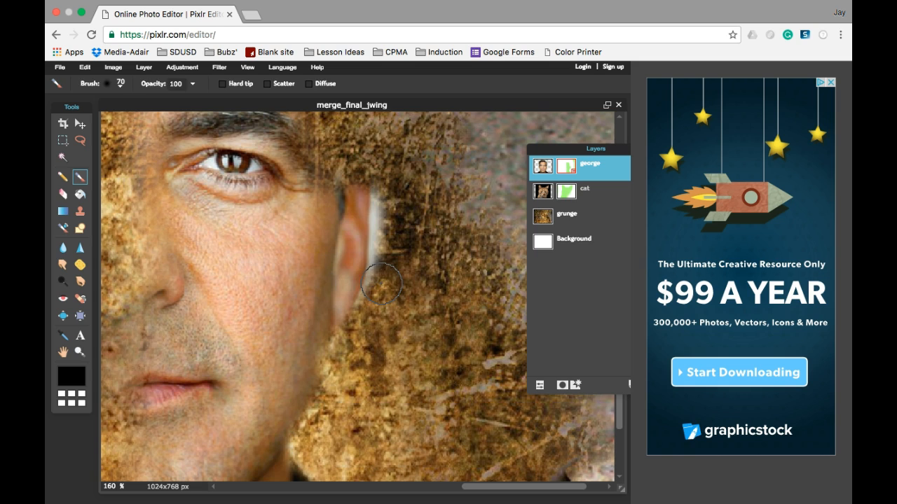
Step: Erase the white fringe around the outer edge of the restored ear with the 70 eraser
key(e)
mouse_move(395, 194)
mouse_down()
mouse_move(396, 257)
mouse_move(377, 316)
mouse_move(391, 261)
mouse_move(393, 194)
mouse_move(345, 215)
mouse_move(351, 210)
mouse_move(345, 274)
mouse_move(326, 307)
mouse_move(303, 320)
mouse_up()
key(b)
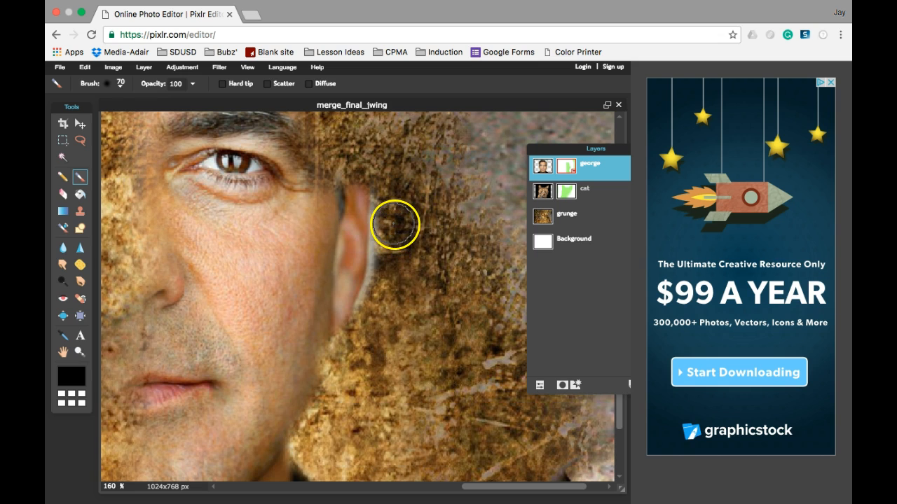
key(e)
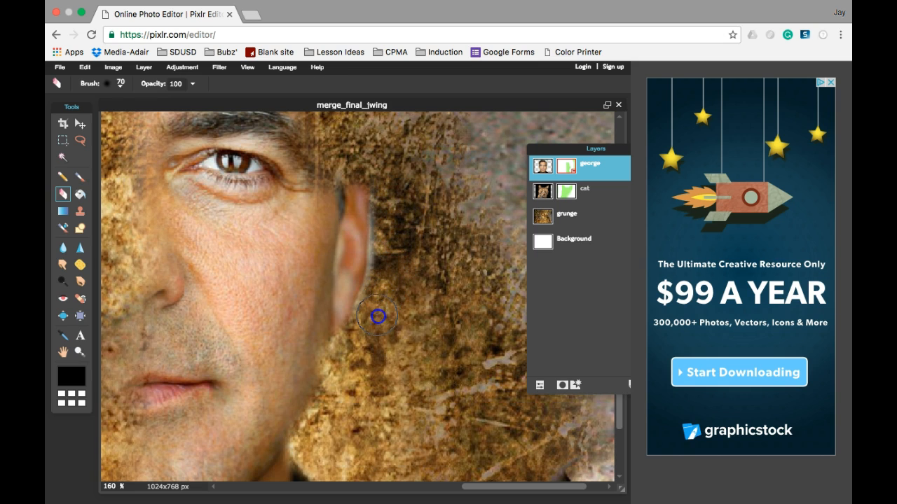
drag(390, 252, 396, 212)
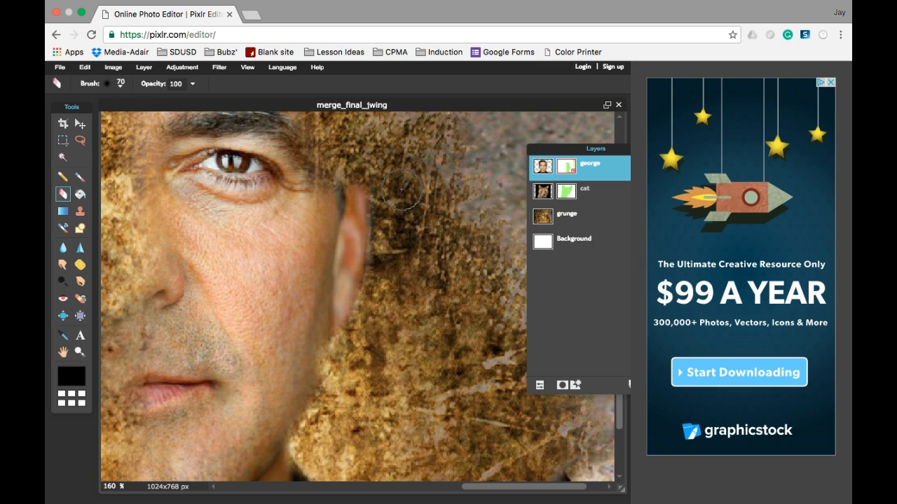
Step: Zoom out to 110% to examine the cleaned edge of the ear, jaw and collar
key(space)
key(super+space)
key(Escape)
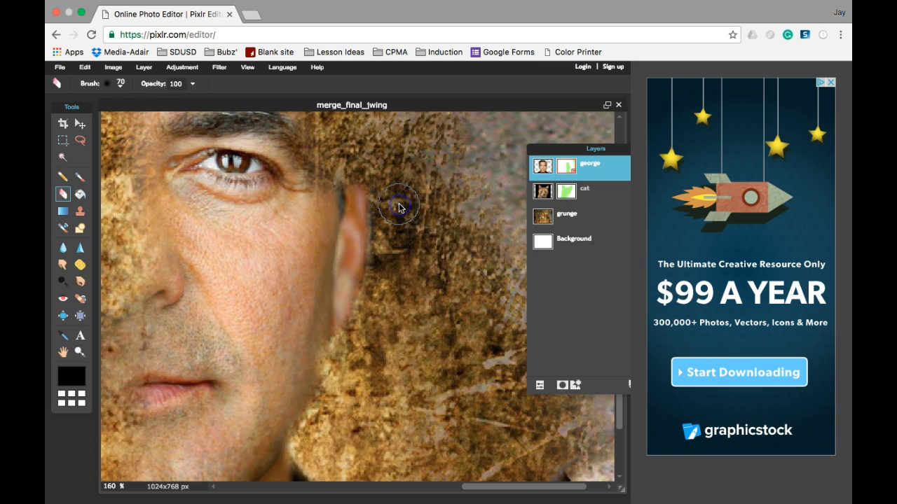
click(79, 352)
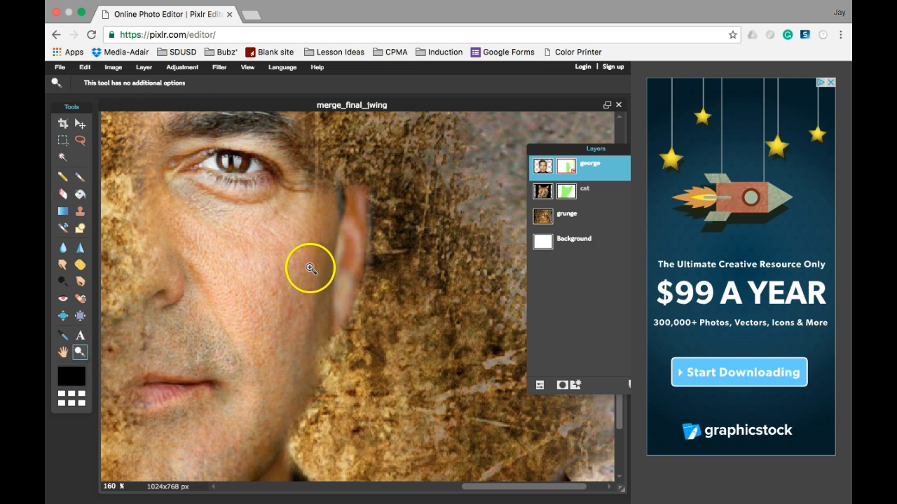
right_click(310, 269)
click(333, 283)
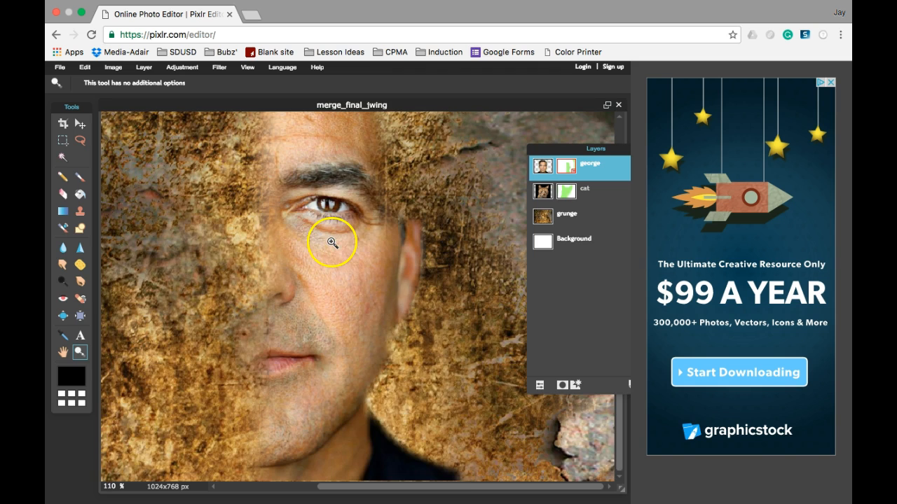
Step: Move the cat layer above the portrait layer and hide the portrait layer
right_click(336, 243)
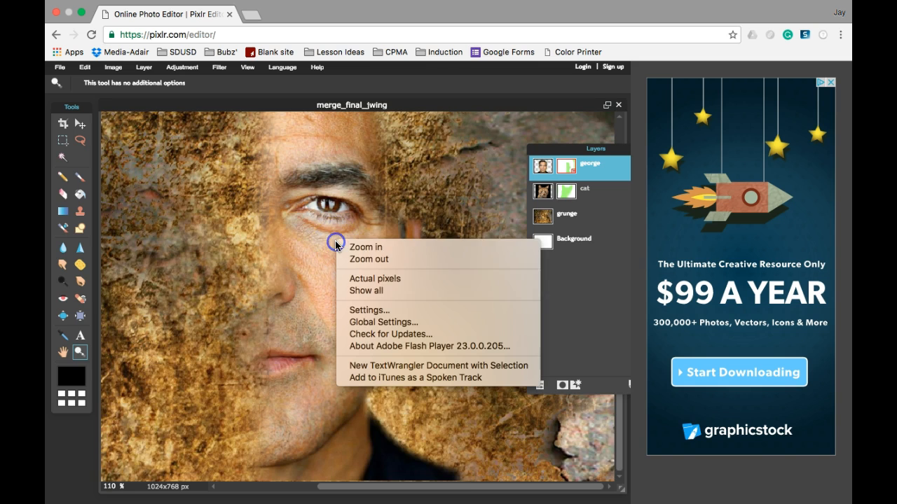
click(357, 261)
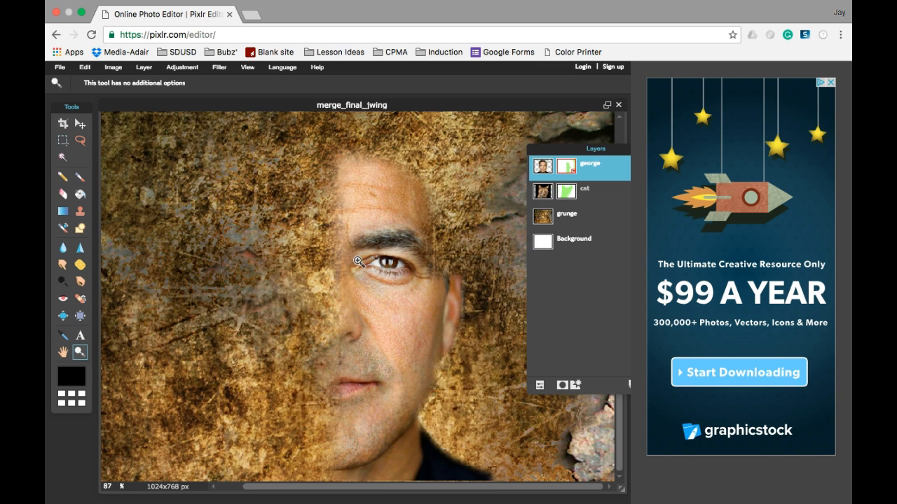
drag(566, 150, 505, 155)
click(601, 192)
drag(516, 195, 453, 164)
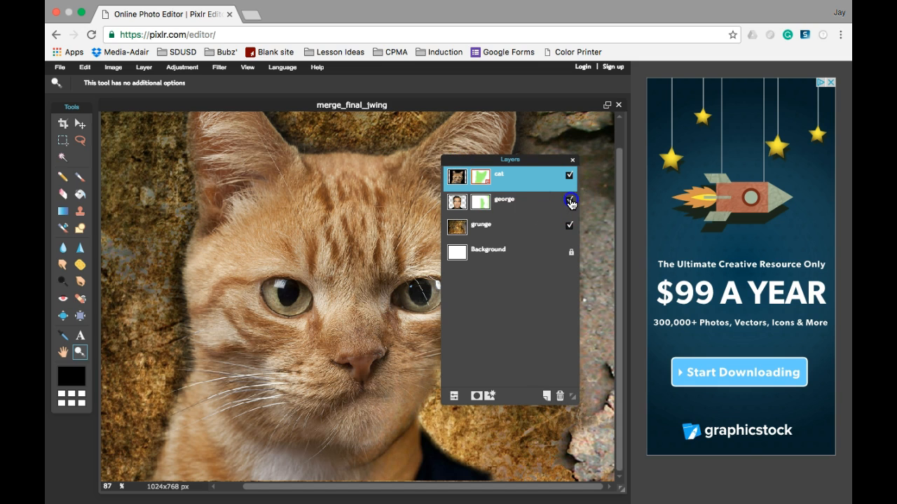
click(571, 202)
drag(461, 161, 576, 192)
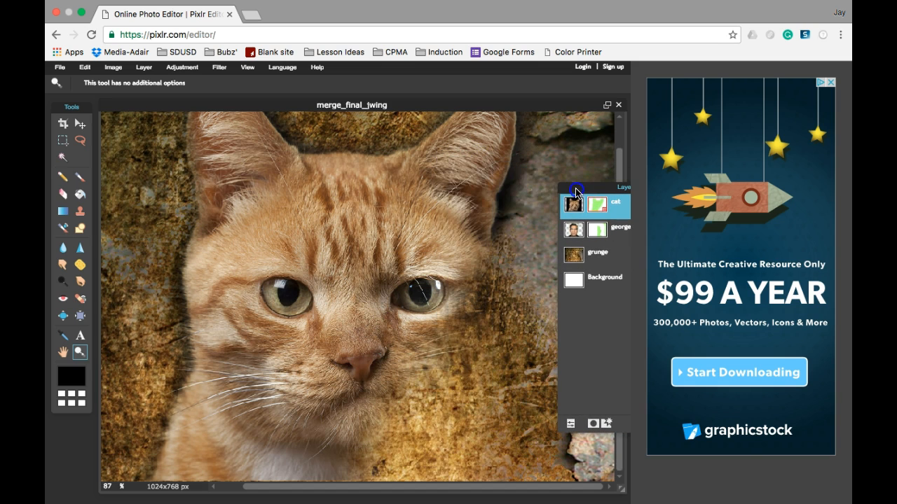
drag(502, 176, 442, 233)
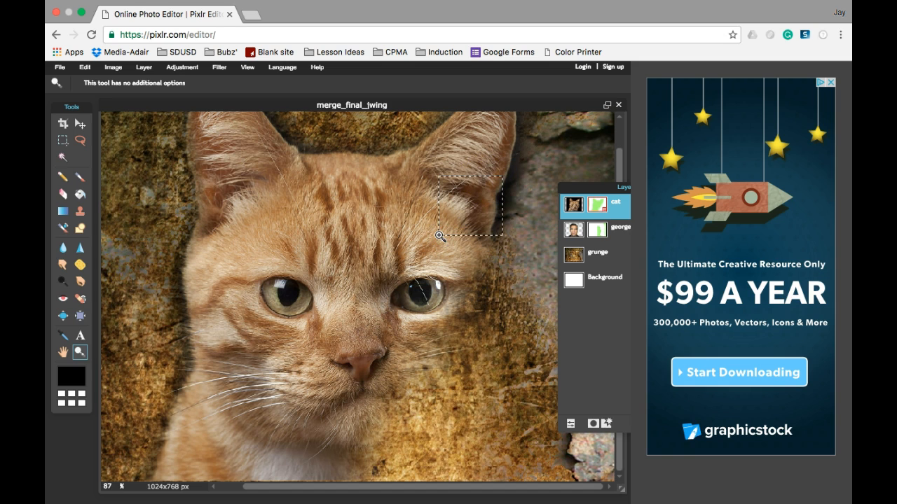
drag(440, 236, 439, 234)
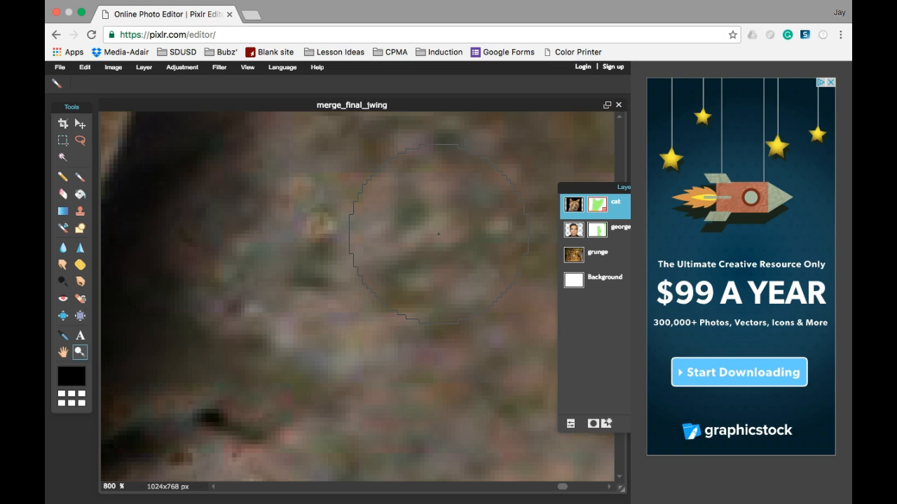
key(i)
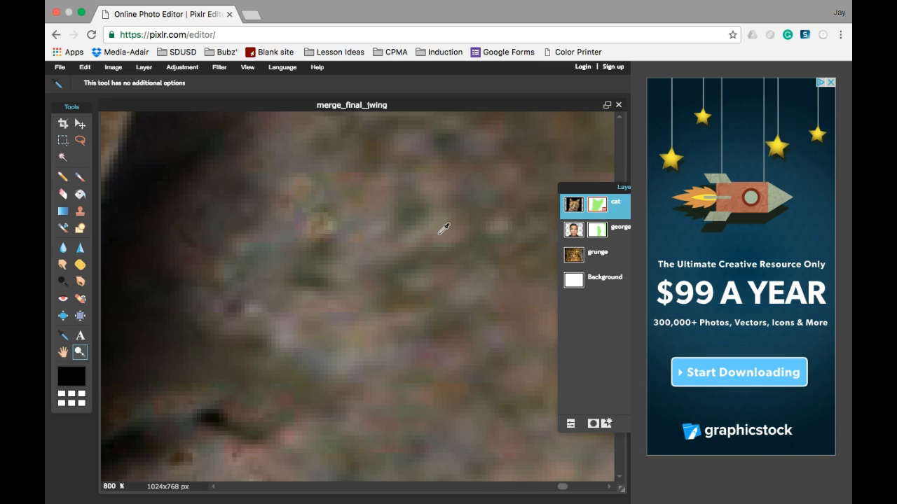
key(ctrl+alt+0)
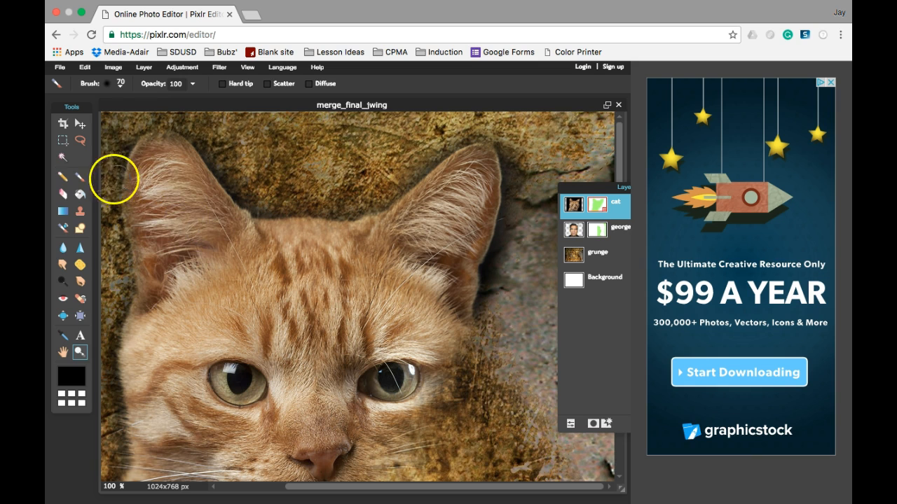
Step: Try a 70 brush stroke on the cat mask beside the outer edge of the cat's ear near the rocks, and undo it
click(79, 179)
click(597, 204)
mouse_move(516, 146)
mouse_down()
mouse_move(517, 213)
mouse_move(499, 278)
mouse_up()
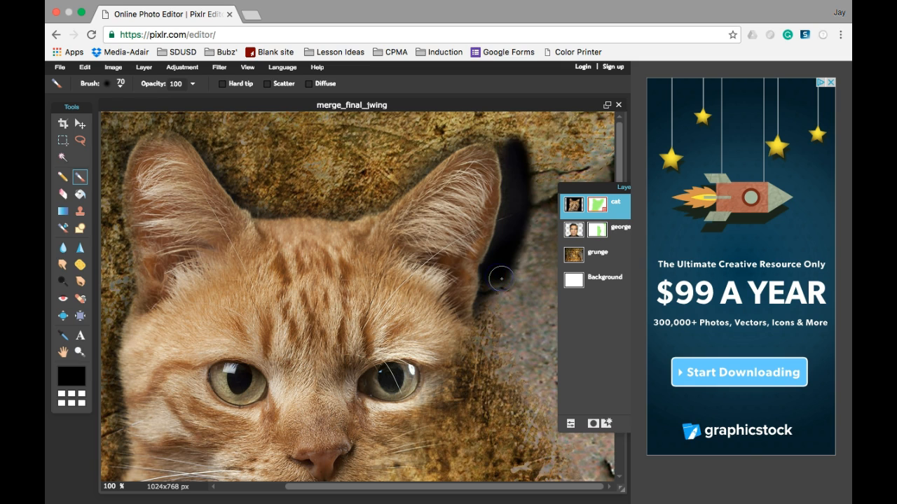
key(ctrl+z)
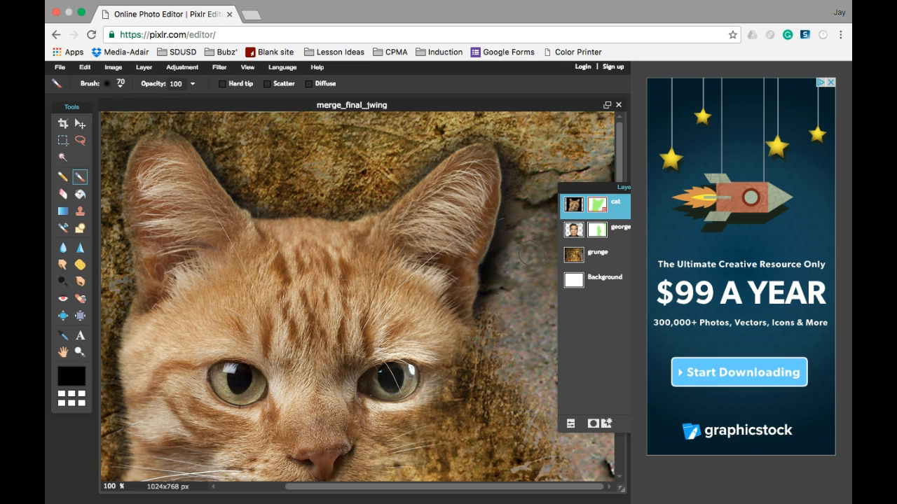
Step: Erase the dark fringe around the cat's ear near the rocks on the cat mask with the 70 eraser
key(e)
drag(532, 147, 511, 148)
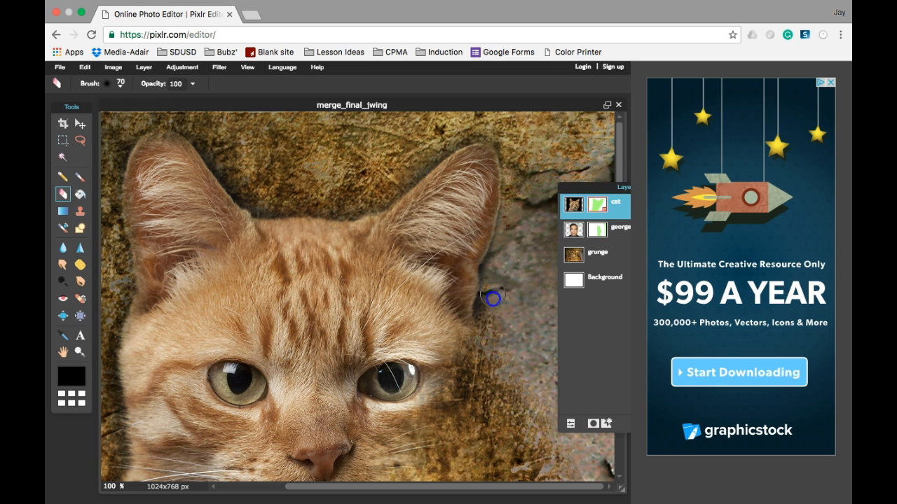
drag(489, 323, 499, 286)
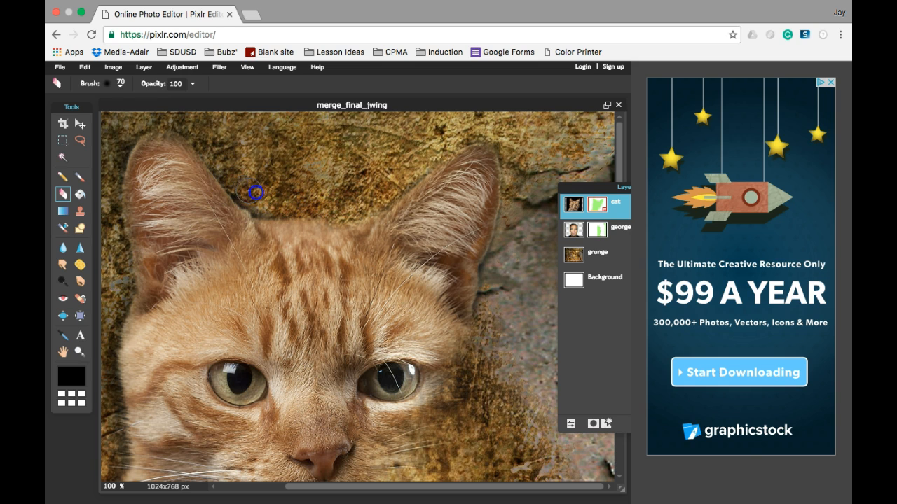
Step: Erase the remaining dark fringe between the cat's ears and around the tip of the other ear on the cat mask
key(space)
drag(223, 264, 292, 222)
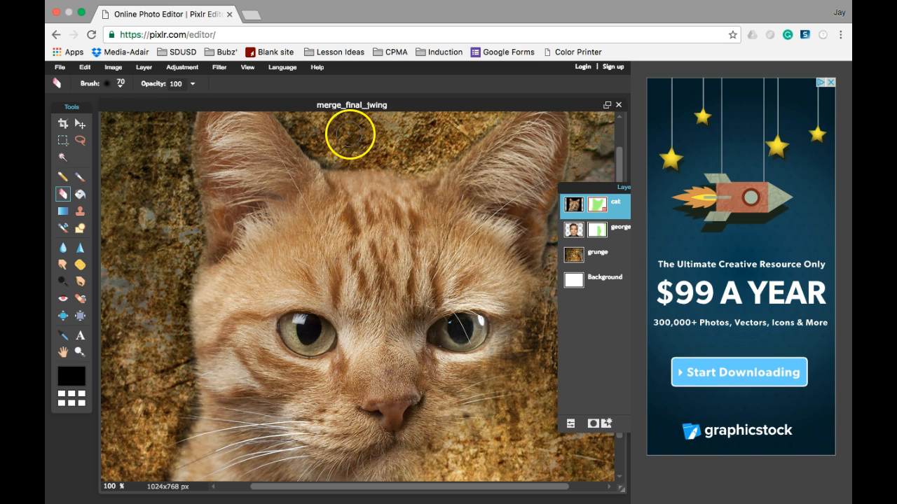
key(space)
drag(346, 206, 318, 255)
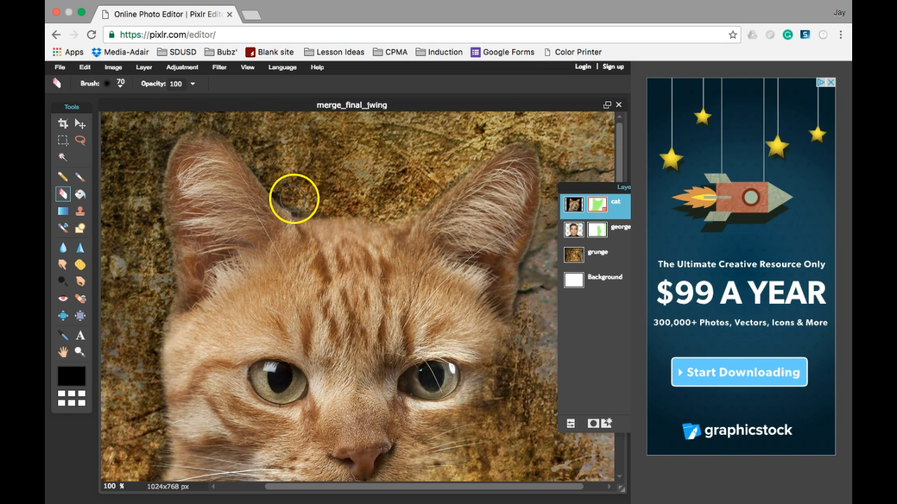
drag(246, 128, 156, 135)
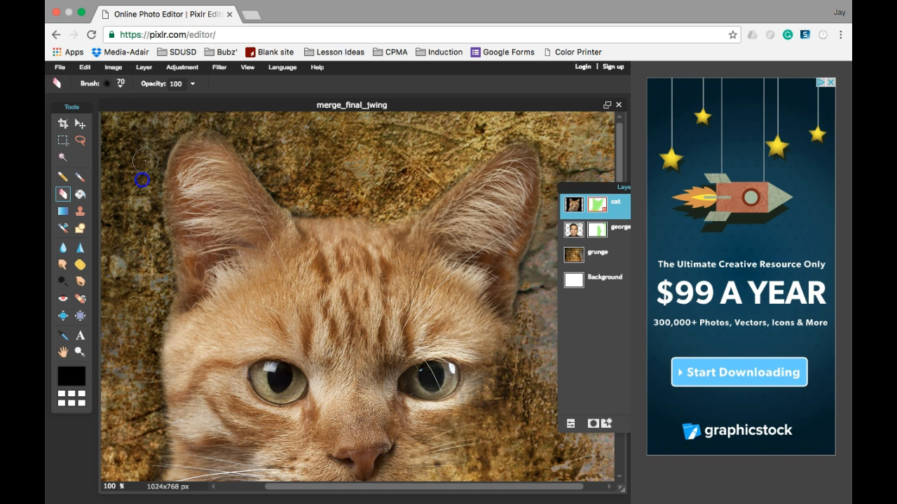
Step: Show the portrait layer again and move it above the cat layer
drag(588, 188, 465, 163)
click(563, 201)
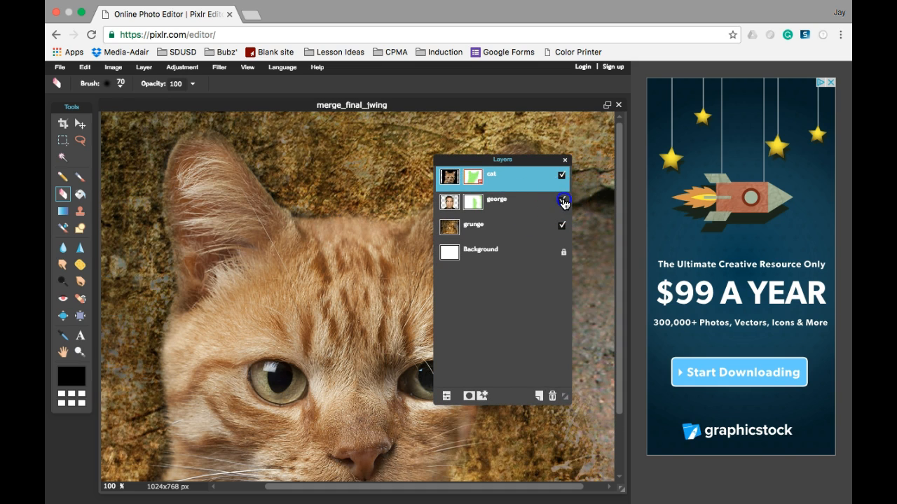
drag(468, 156, 561, 157)
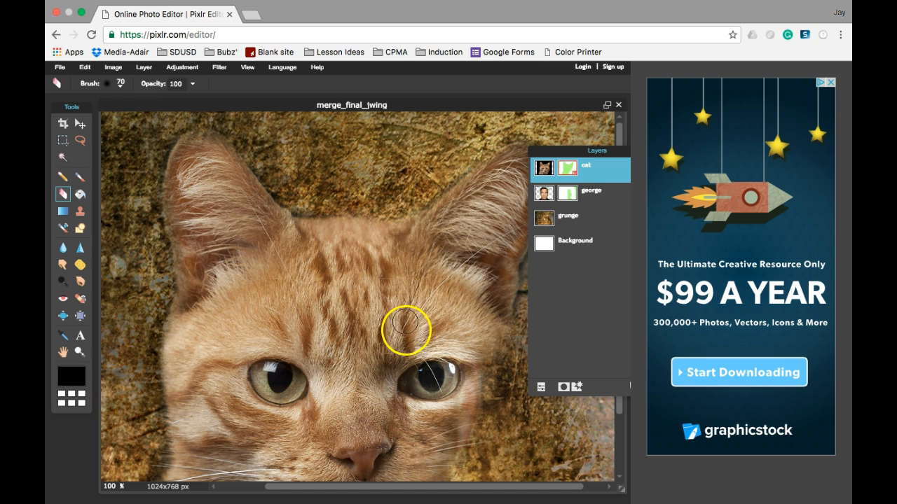
key(space)
drag(417, 348, 363, 230)
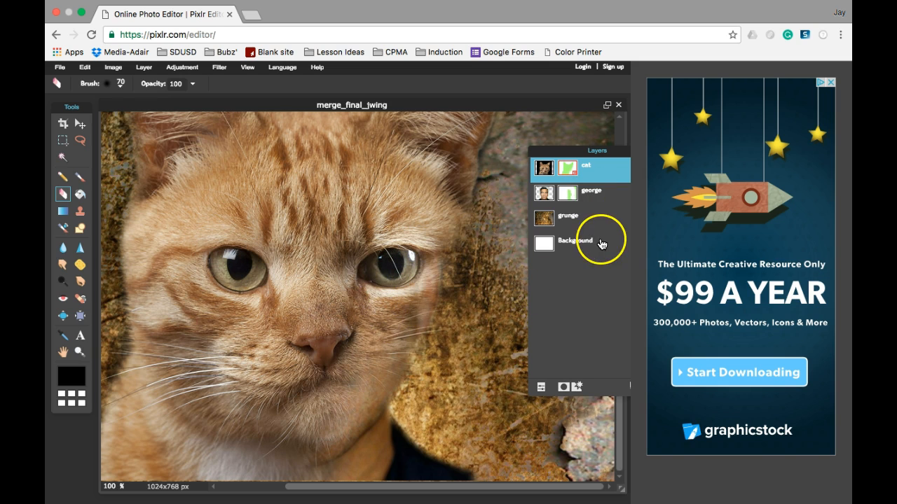
click(590, 199)
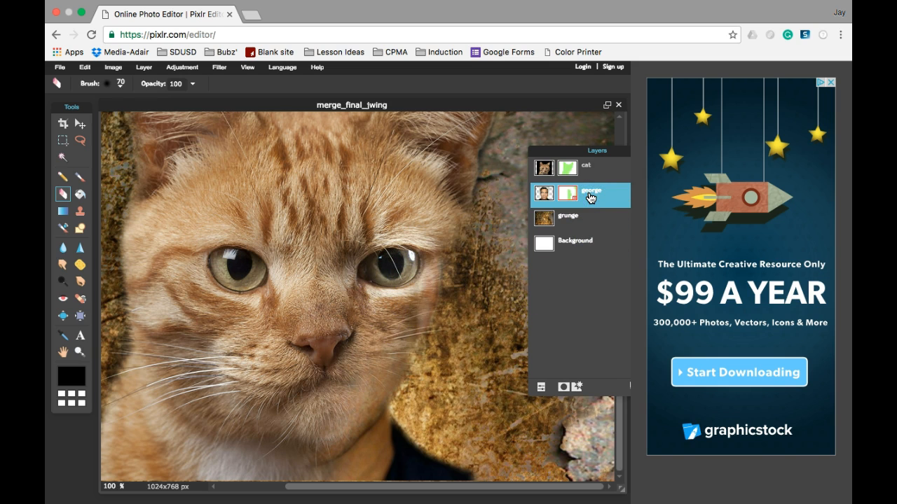
drag(589, 198, 590, 166)
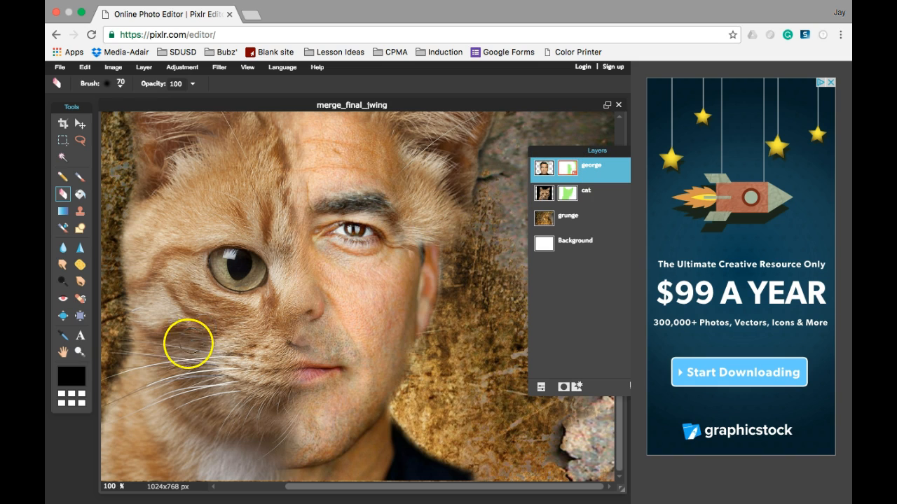
Step: Try erasing the cat fur beside the man's forehead and eye on the cat mask with the 70 eraser, and undo it
click(79, 352)
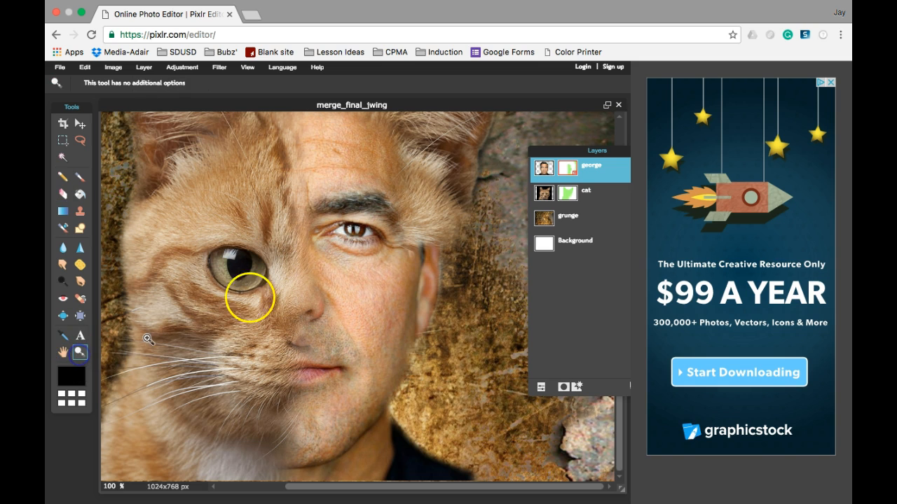
right_click(325, 267)
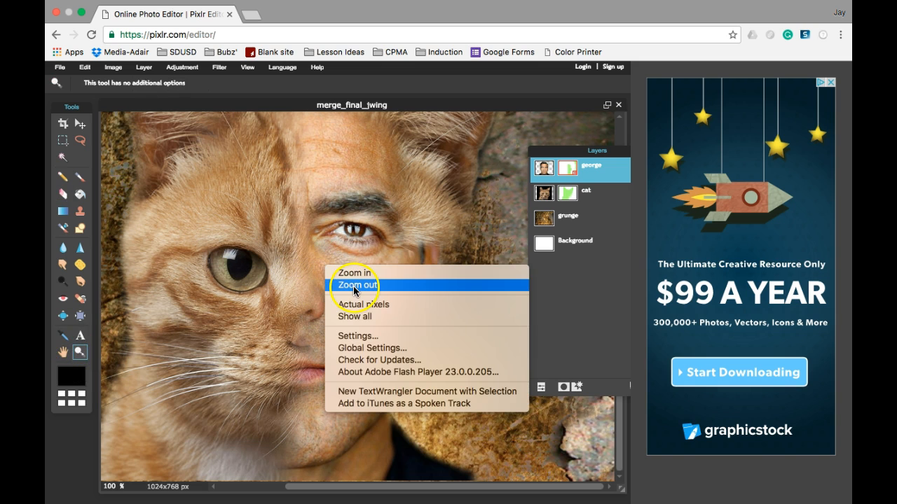
click(353, 284)
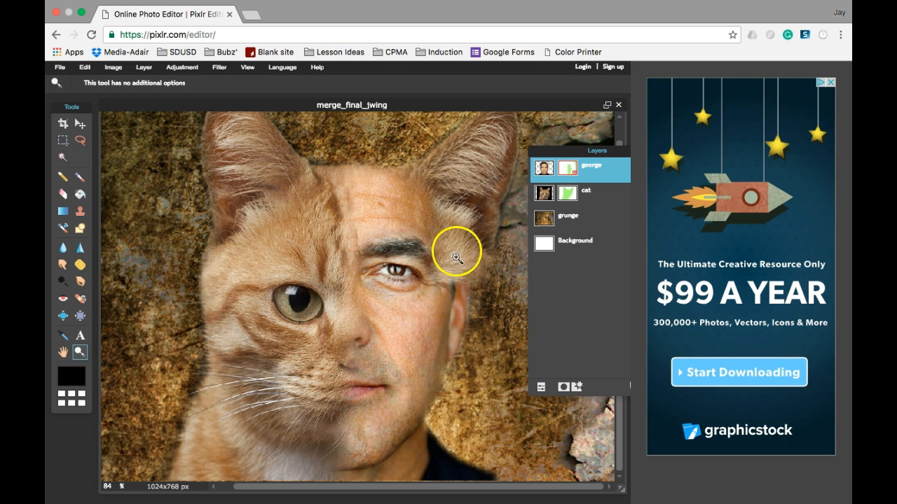
click(567, 194)
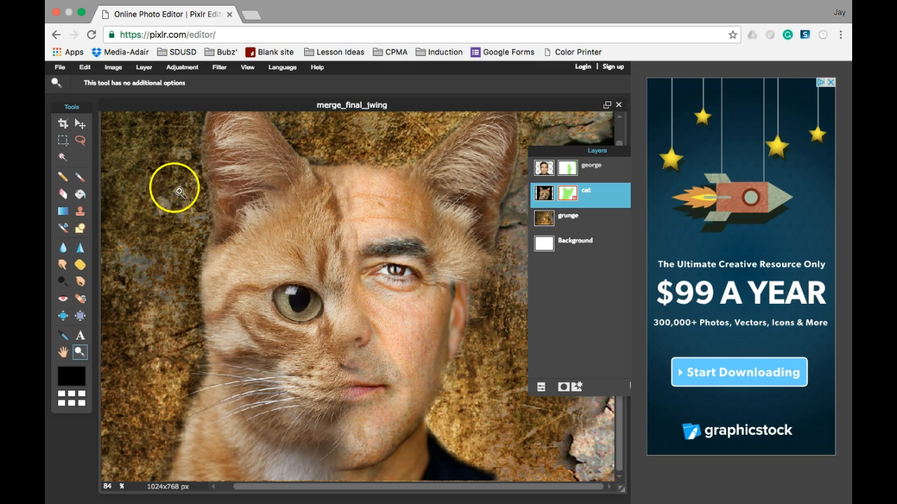
click(80, 176)
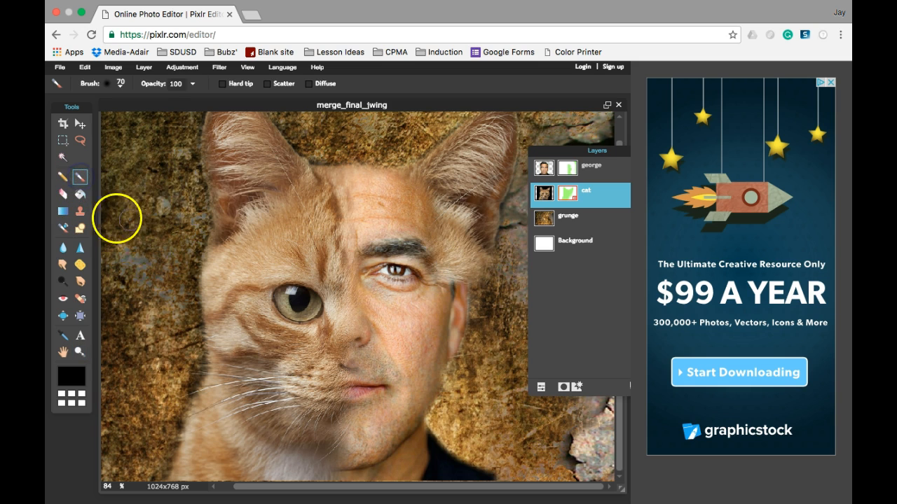
click(63, 194)
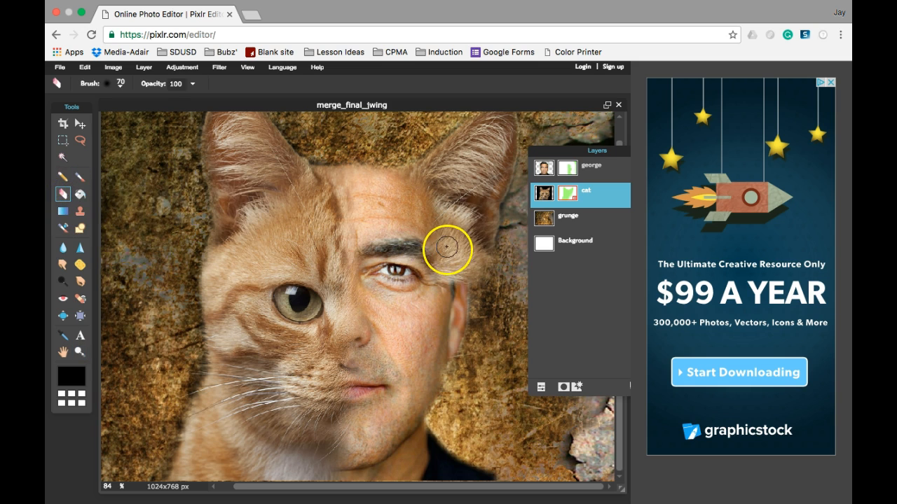
drag(446, 249, 452, 298)
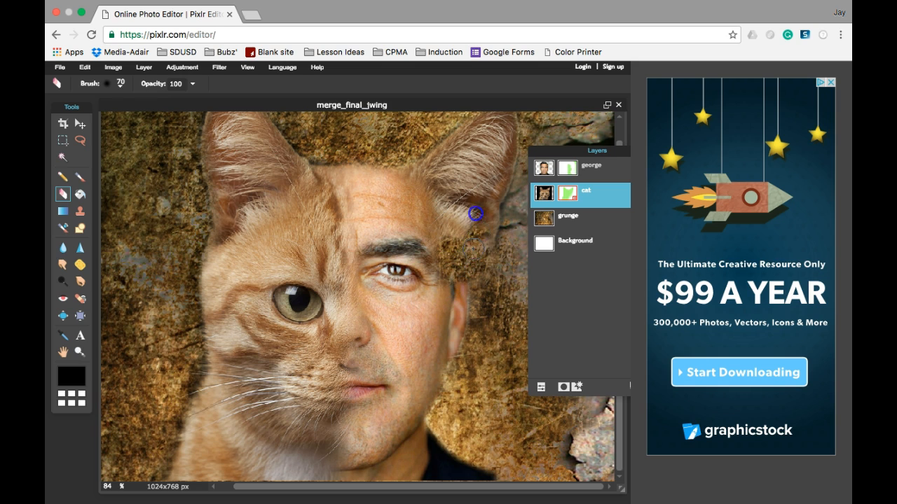
drag(439, 253, 425, 229)
drag(422, 175, 457, 254)
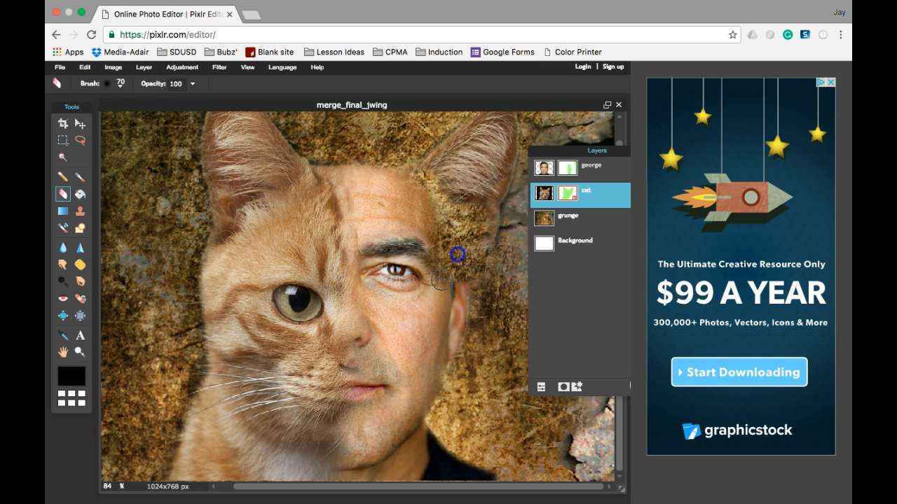
click(481, 249)
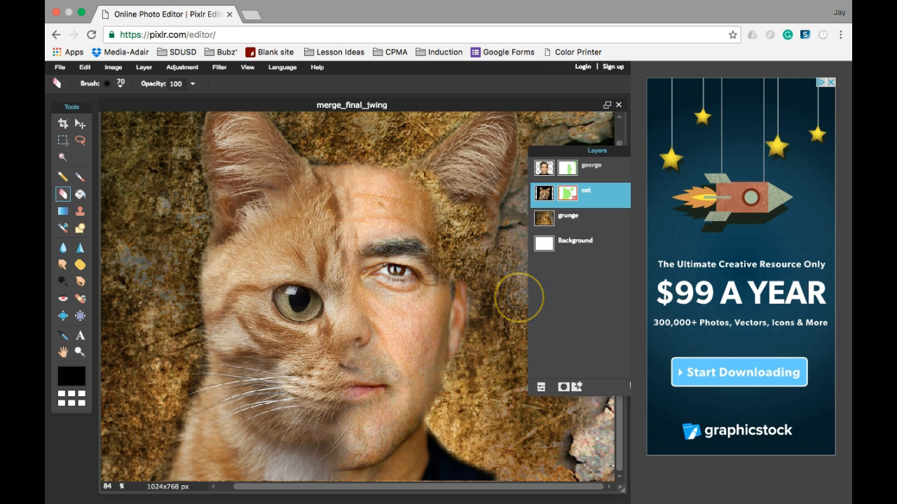
key(ctrl+z)
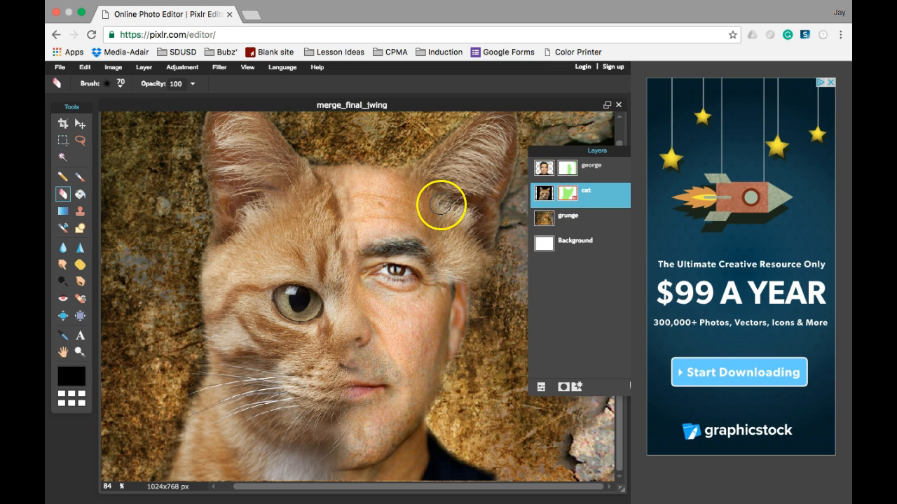
Step: Erase a narrow strip between the man's temple and the cat fur on the cat and portrait masks with the 70 eraser
click(439, 281)
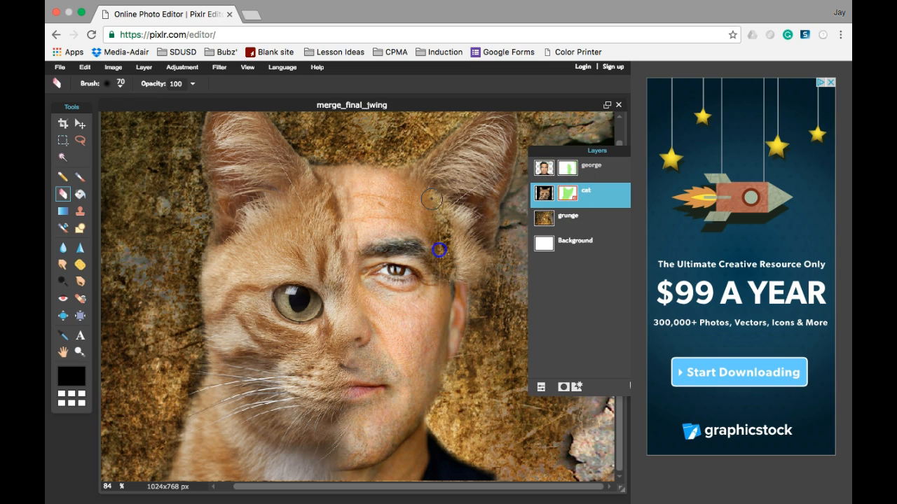
click(567, 167)
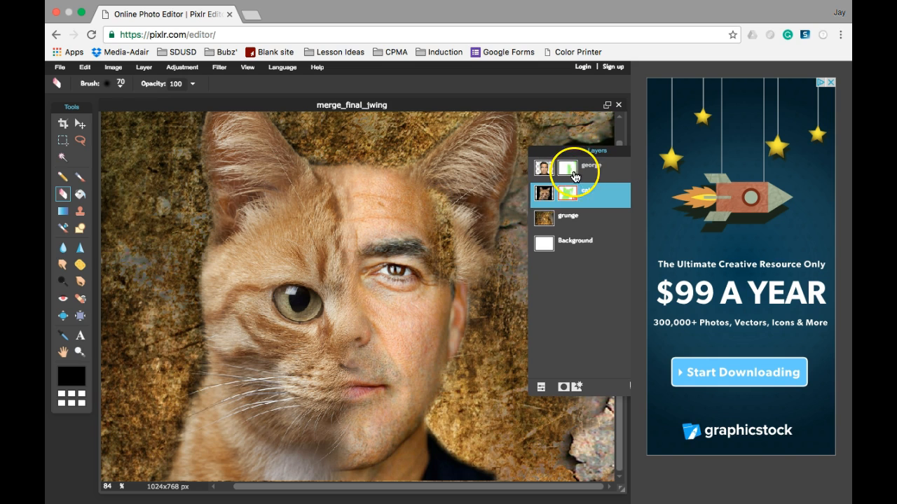
click(434, 209)
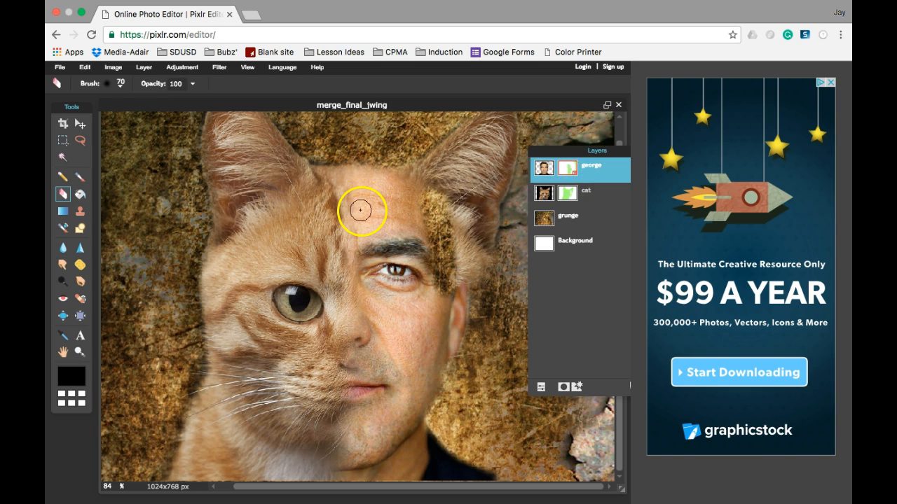
Step: Paint the man's hair and sideburn beside the temple back in on the portrait mask with the 70 brush
key(b)
mouse_move(427, 188)
mouse_down()
mouse_move(445, 233)
mouse_move(443, 296)
mouse_move(427, 209)
mouse_move(440, 278)
mouse_up()
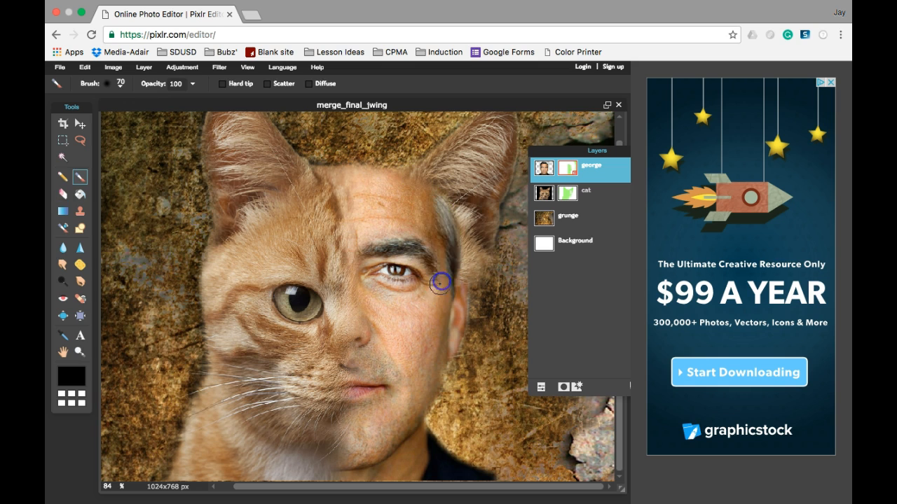
mouse_move(421, 188)
mouse_down()
mouse_move(456, 225)
mouse_move(453, 297)
mouse_up()
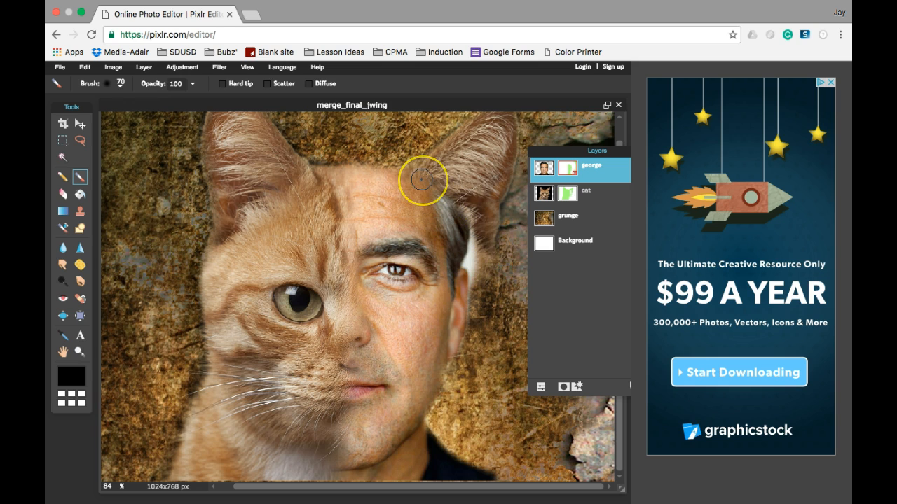
Step: Undo the last brush stroke and rework the hair edge between the man's temple and ear on the portrait mask with the 70 brush
key(ctrl+z)
mouse_move(434, 195)
mouse_down()
mouse_move(447, 285)
mouse_move(450, 253)
mouse_move(443, 293)
mouse_move(455, 275)
mouse_move(449, 257)
mouse_move(447, 302)
mouse_move(466, 246)
mouse_up()
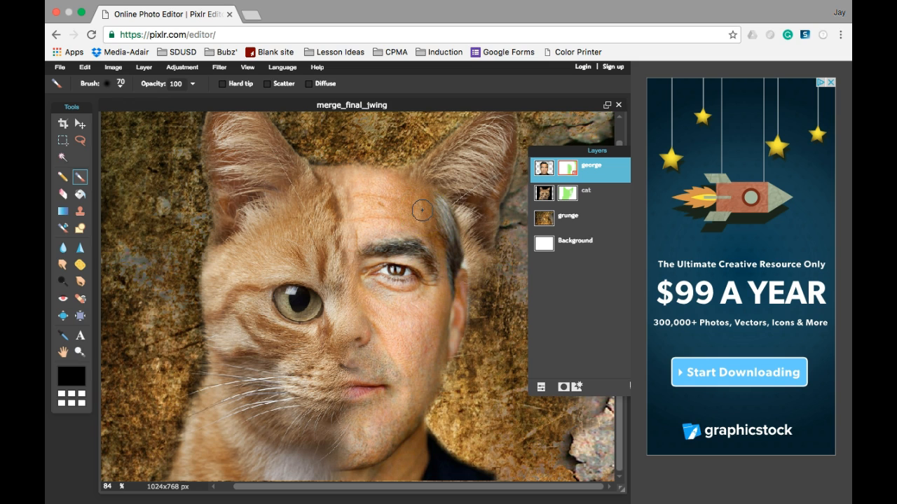
mouse_move(366, 255)
mouse_down()
mouse_move(404, 257)
mouse_move(390, 242)
mouse_move(386, 251)
mouse_move(409, 257)
mouse_move(390, 258)
mouse_move(468, 264)
mouse_up()
click(390, 259)
mouse_move(440, 268)
mouse_down()
mouse_move(243, 287)
mouse_move(335, 301)
mouse_up()
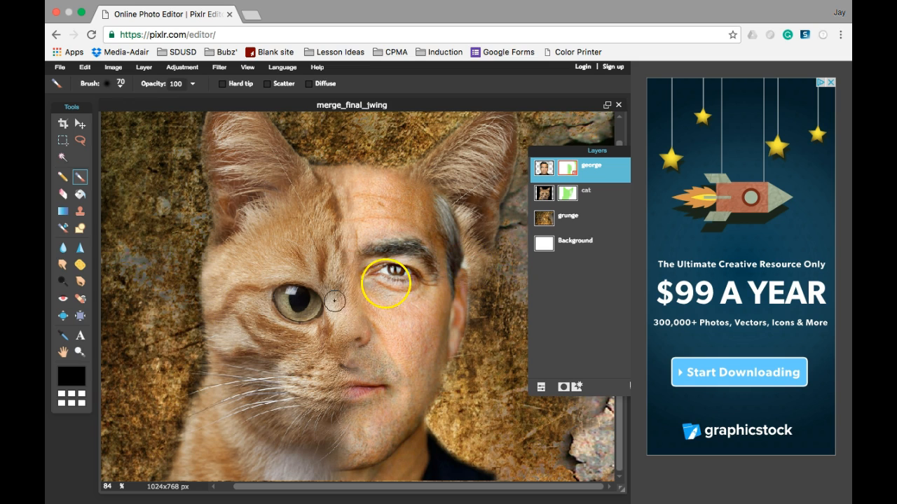
Step: Erase the white sliver between the man's sideburn and ear on the portrait mask with the soft 25 eraser
click(80, 352)
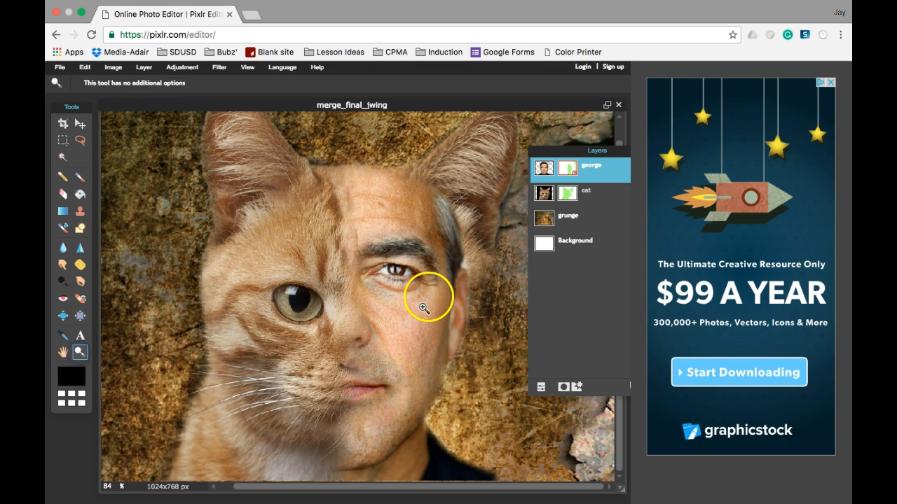
click(479, 266)
click(493, 262)
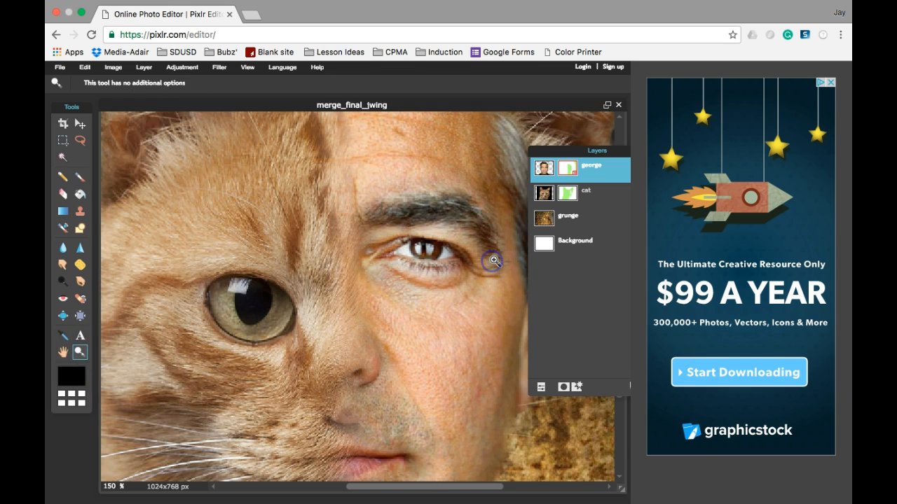
drag(480, 255, 301, 272)
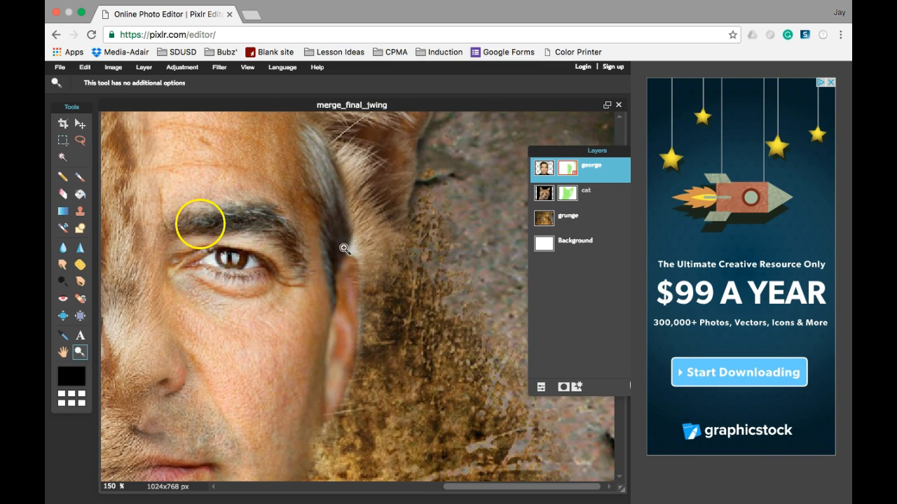
click(63, 194)
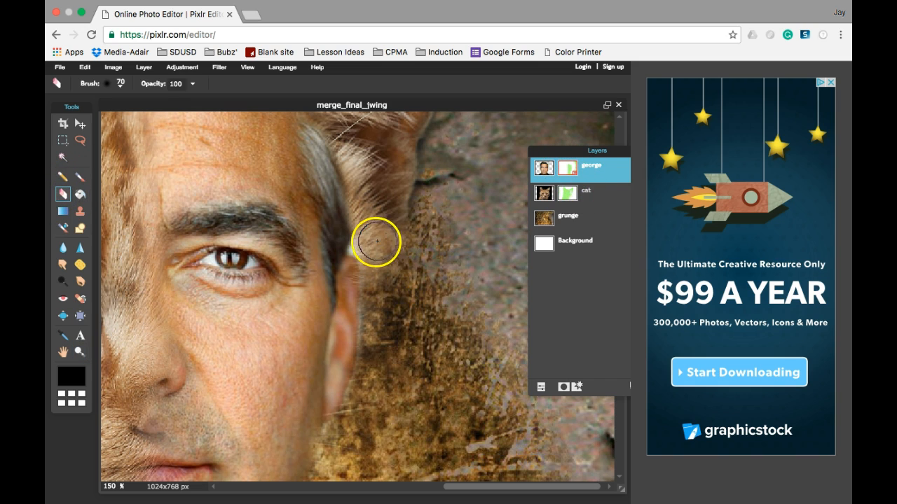
click(118, 84)
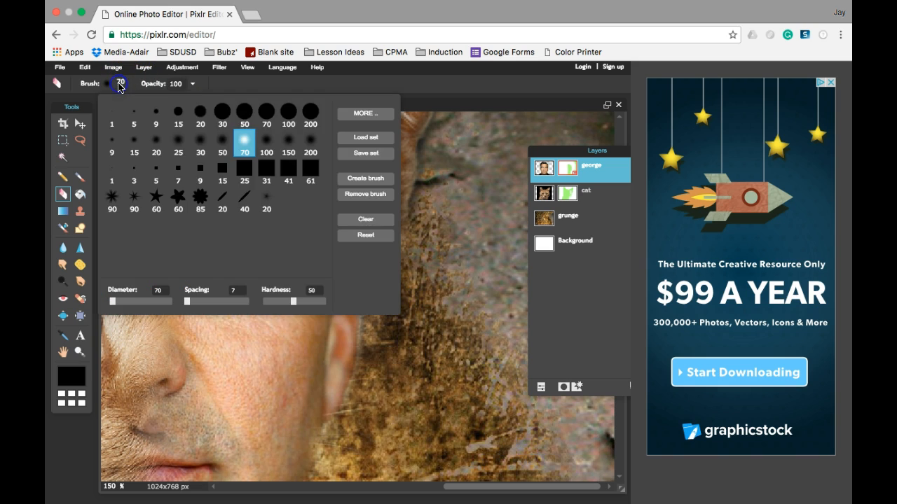
click(179, 145)
click(427, 104)
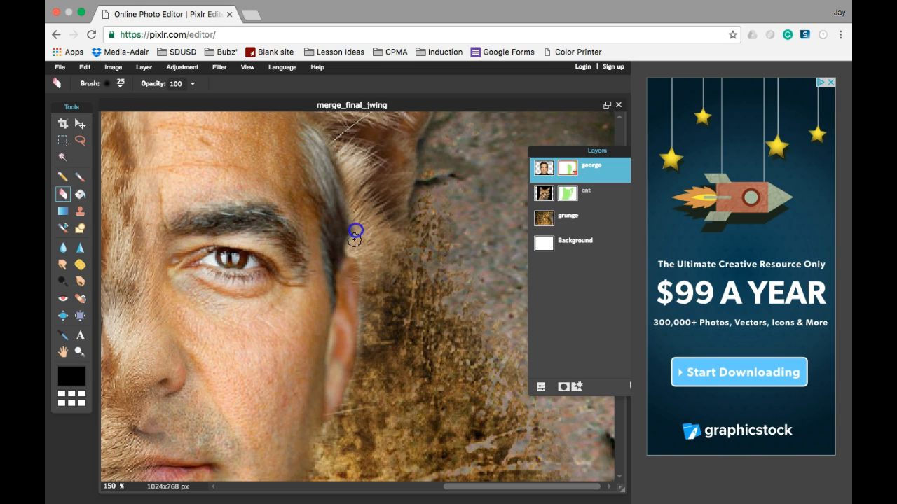
mouse_move(362, 222)
mouse_down()
mouse_move(355, 195)
mouse_move(348, 222)
mouse_up()
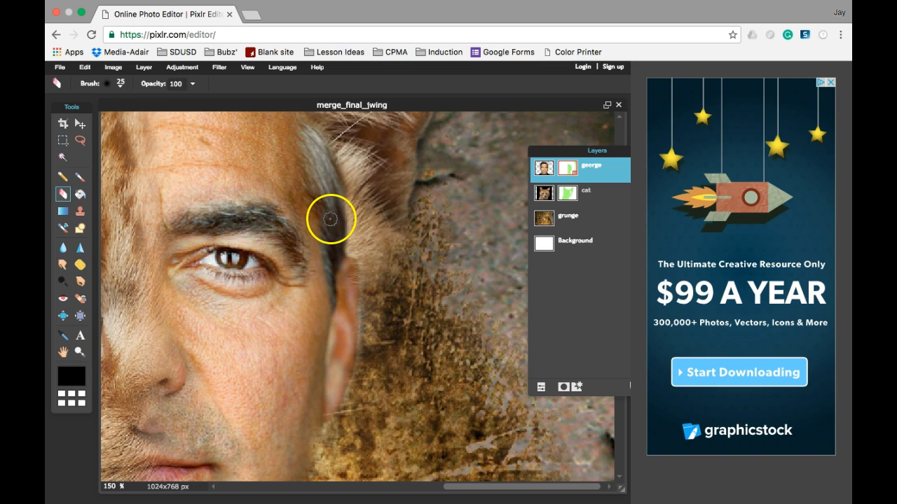
Step: Try painting the edge around the top of the man's ear on the portrait mask with the soft 25 brush, and undo it
key(b)
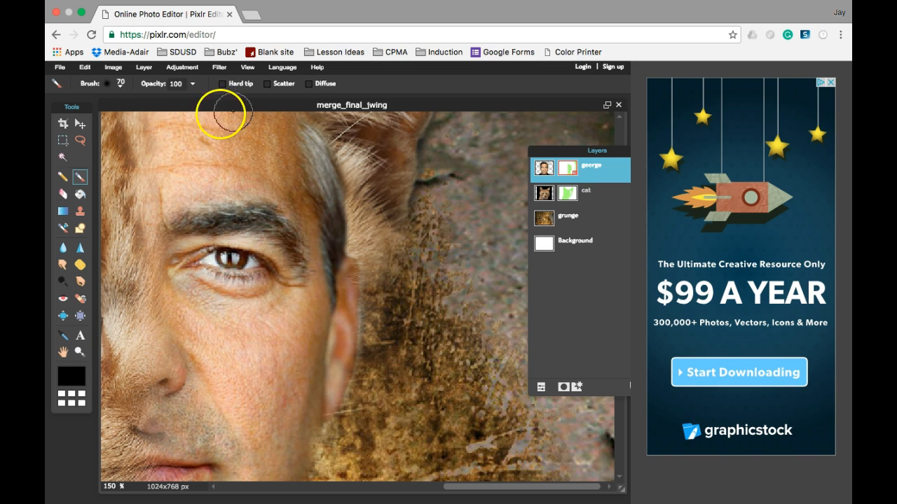
click(123, 82)
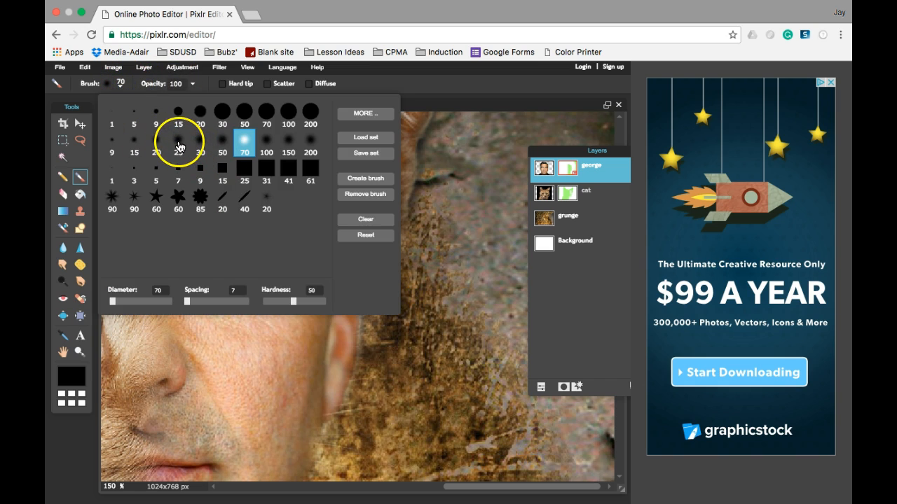
click(179, 146)
click(423, 104)
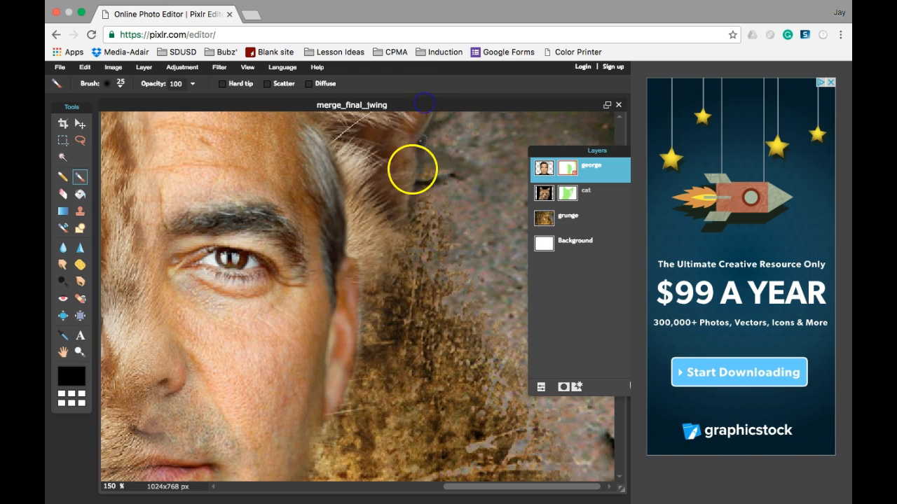
click(351, 254)
drag(342, 280, 343, 281)
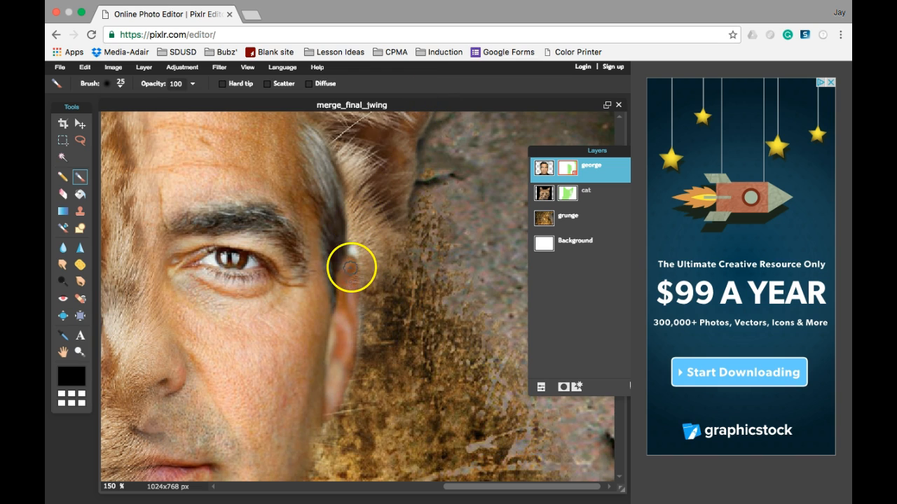
key(ctrl+z)
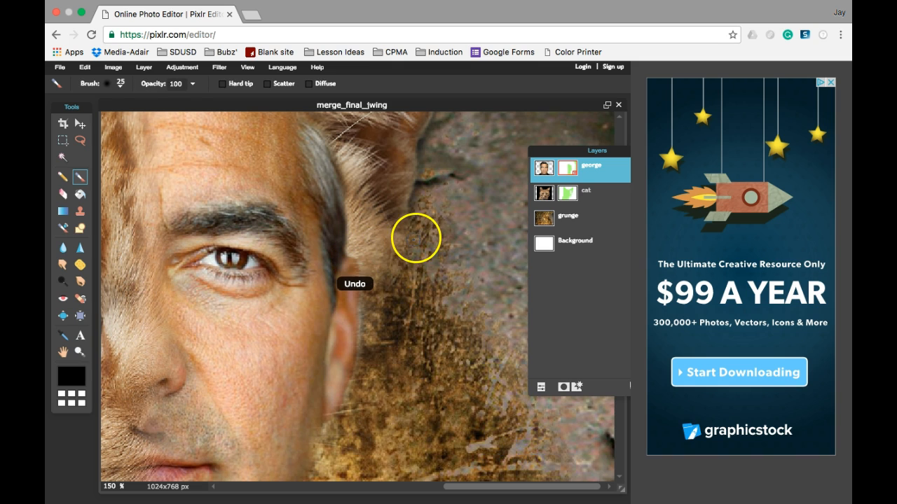
Step: Close the Layers palette and examine the whole merged composition for flaws along the cat and portrait edges
key(ctrl+0)
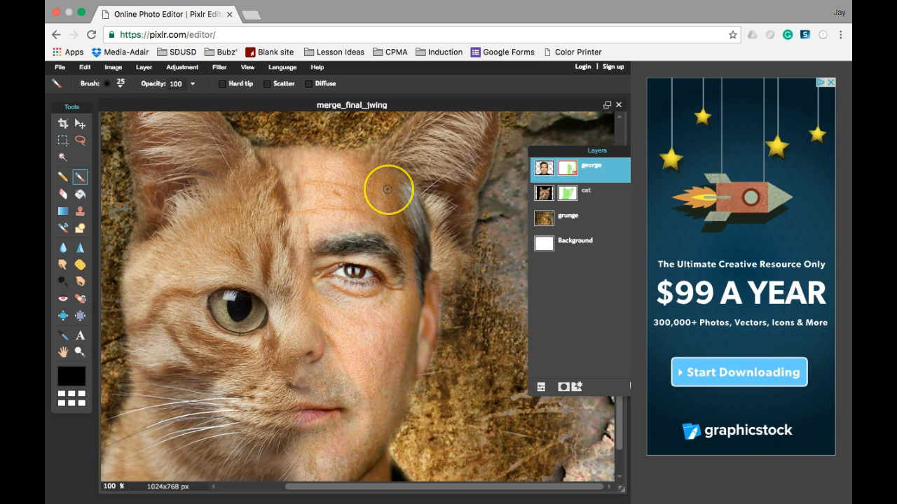
key(alt)
key(ctrl+alt+0)
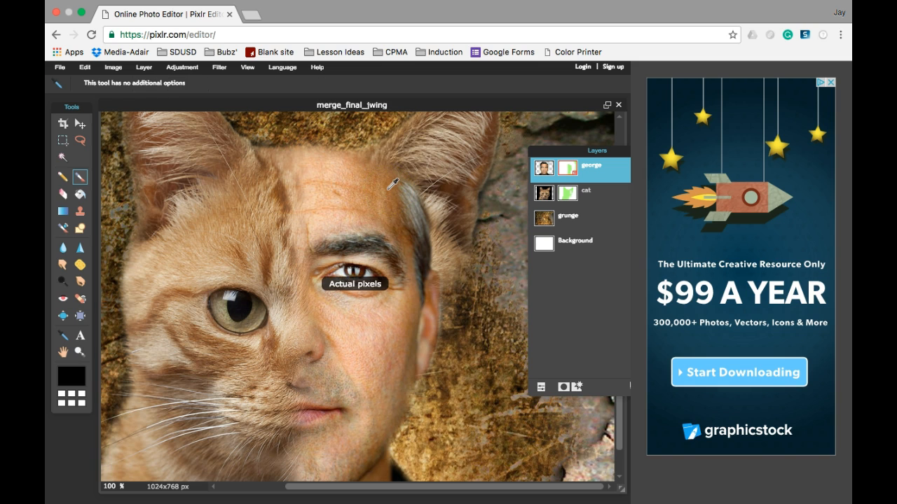
scroll(371, 217, up, 1)
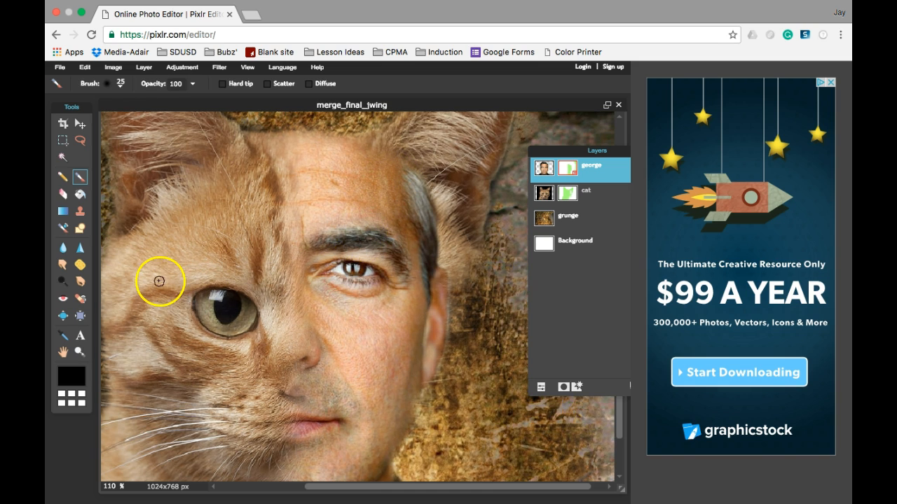
click(80, 352)
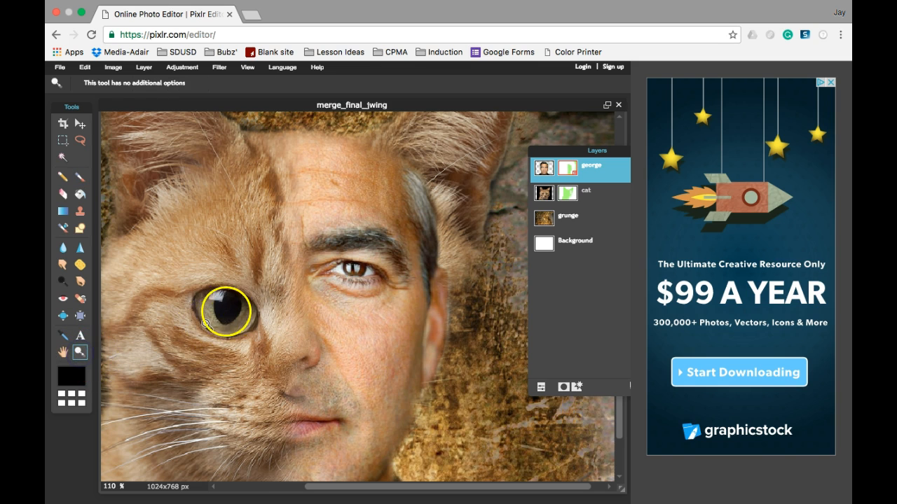
right_click(234, 294)
click(247, 313)
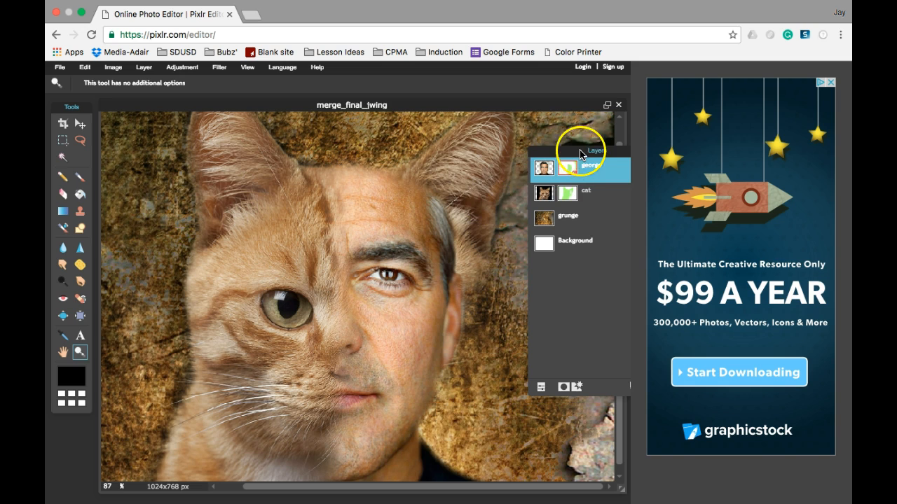
drag(579, 151, 501, 156)
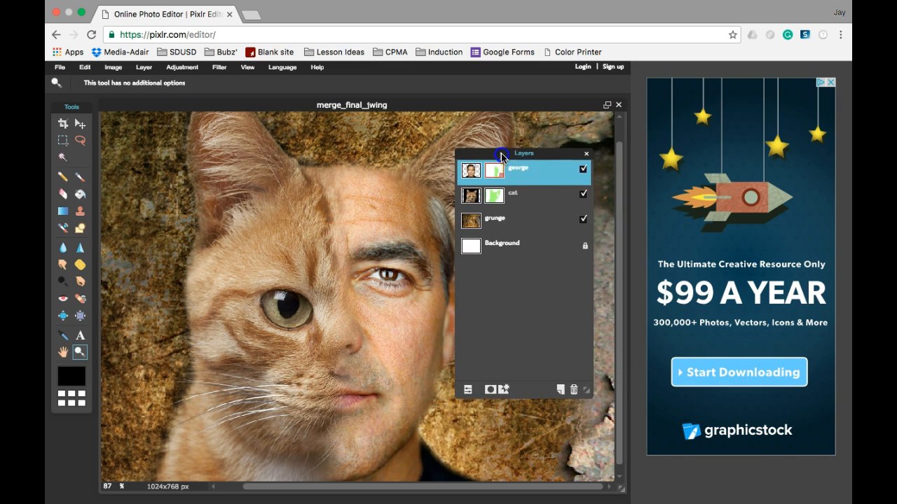
click(587, 155)
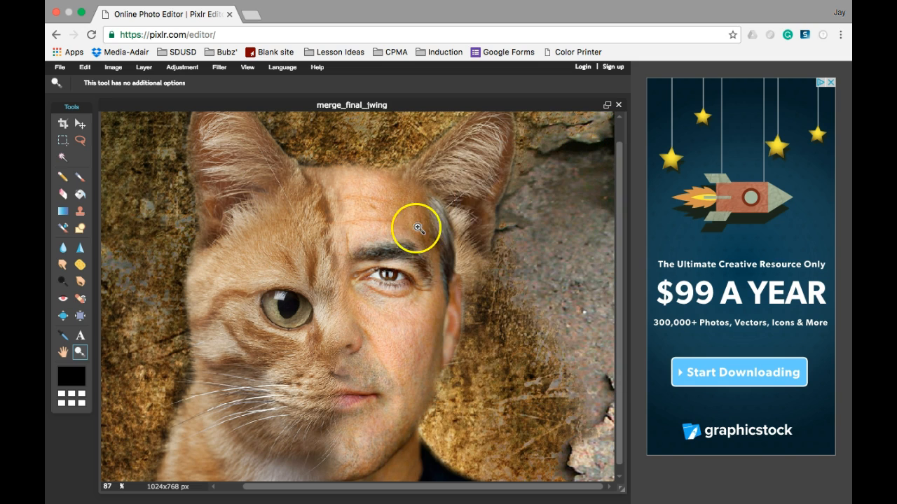
right_click(347, 238)
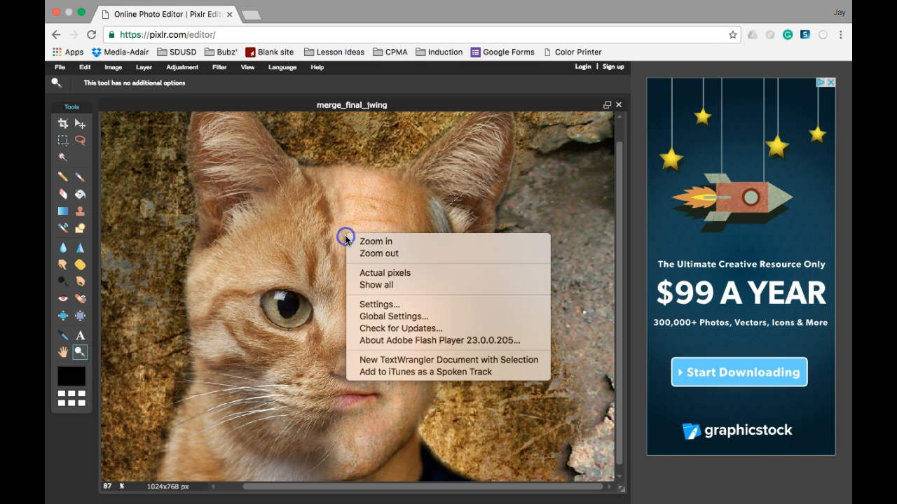
click(363, 252)
click(448, 251)
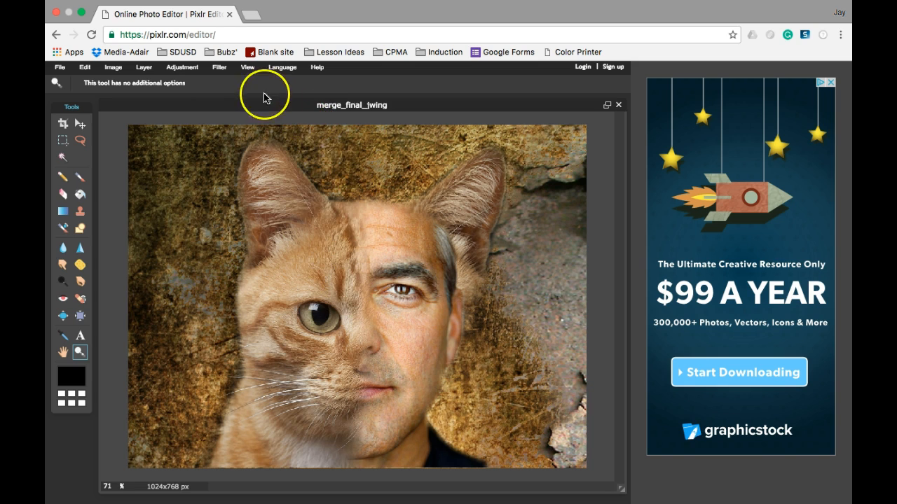
Step: Reopen the Layers palette and place it clear of the two faces
click(246, 68)
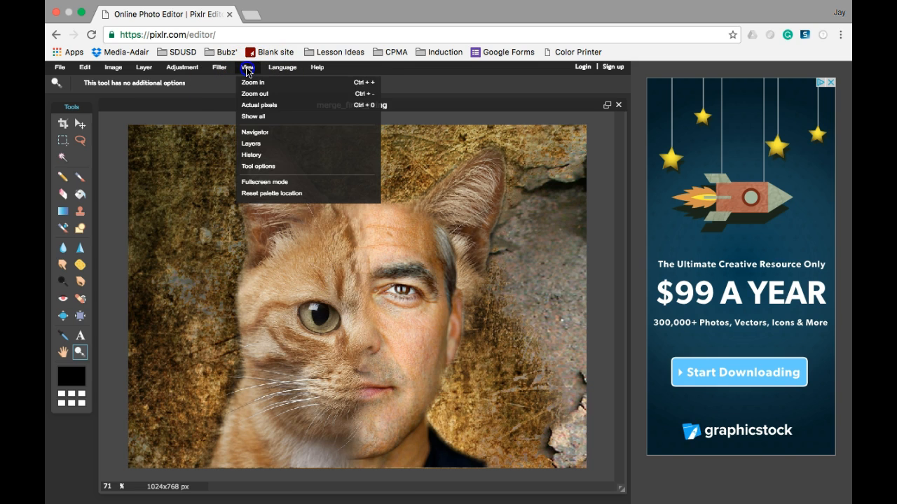
click(252, 144)
drag(489, 153, 543, 149)
Step: Erase the portrait mask along the central seam from forehead to chin with the soft 150 eraser, revealing more of the cat's nose and muzzle
click(549, 194)
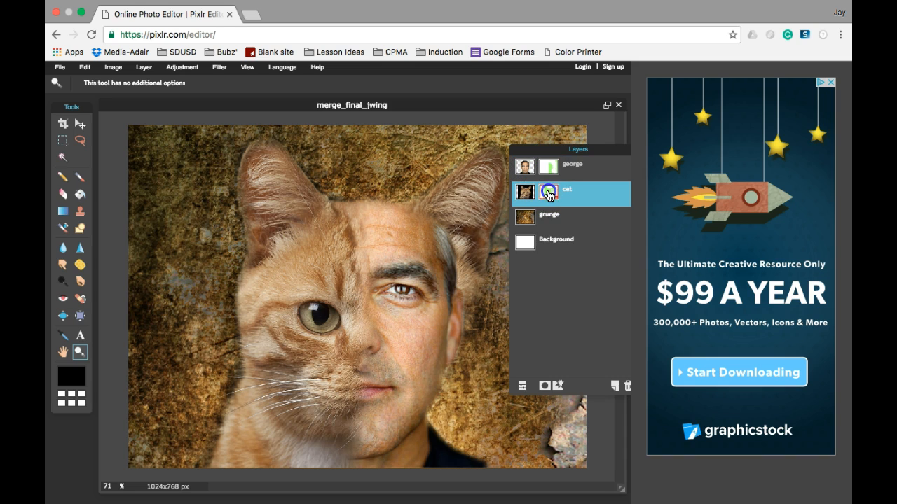
click(549, 168)
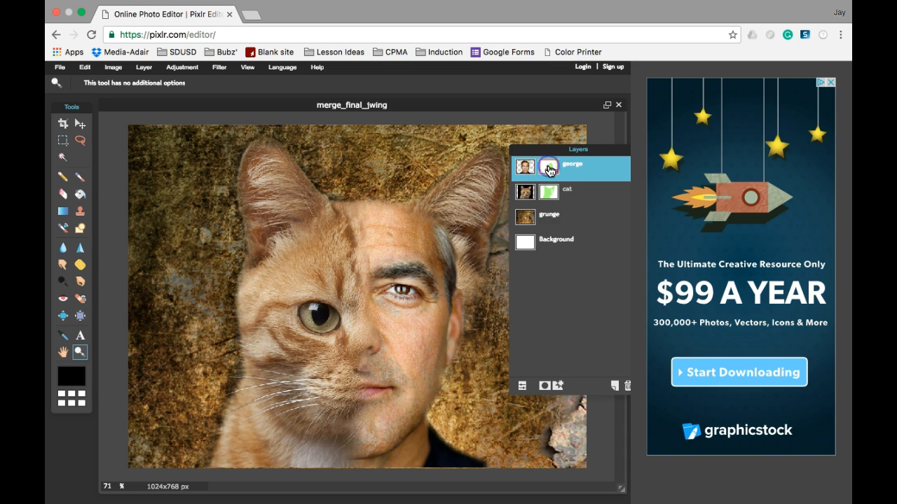
click(63, 194)
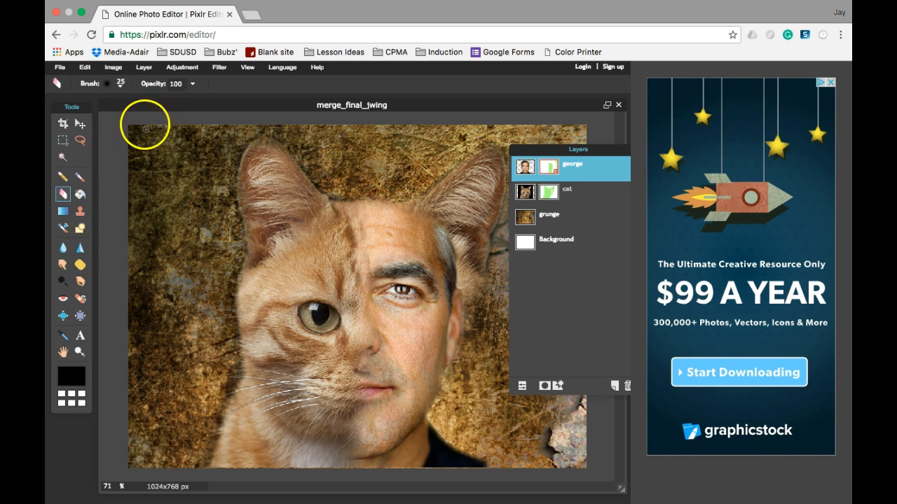
click(120, 83)
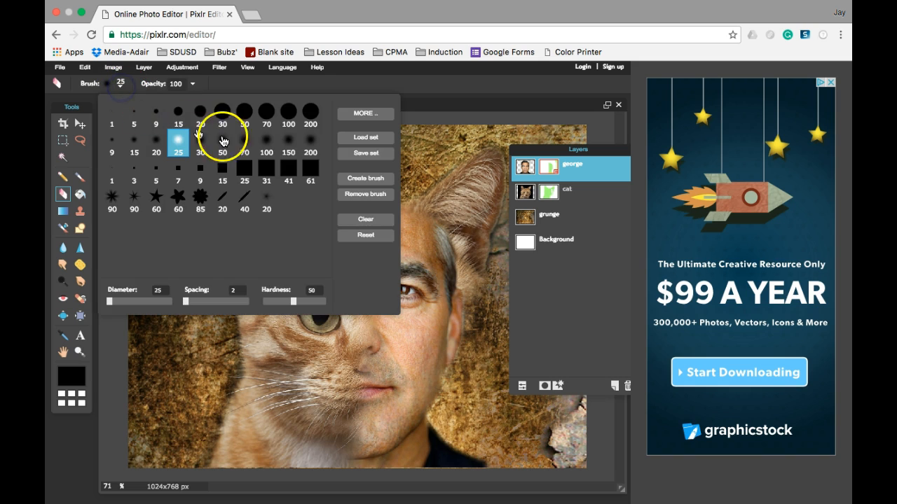
click(269, 148)
click(295, 157)
mouse_move(362, 275)
mouse_down()
mouse_move(347, 221)
mouse_move(346, 397)
mouse_up()
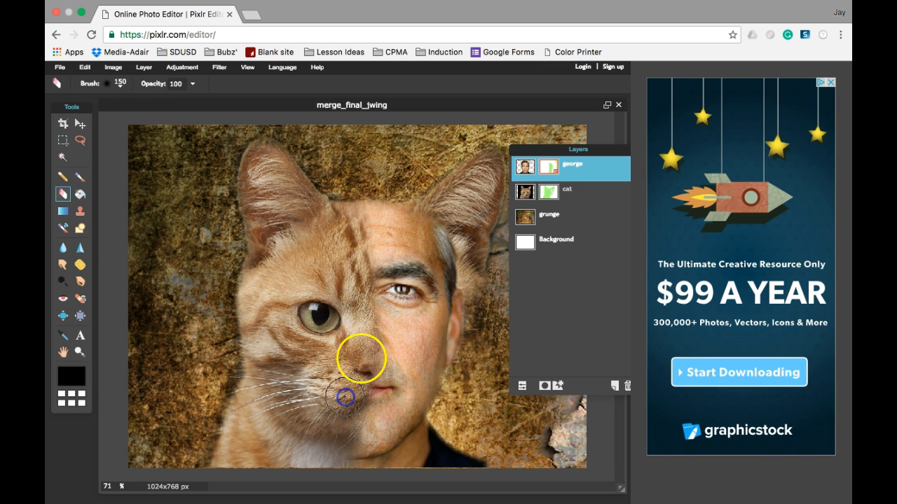
mouse_move(362, 356)
mouse_down()
mouse_move(363, 339)
mouse_move(360, 395)
mouse_up()
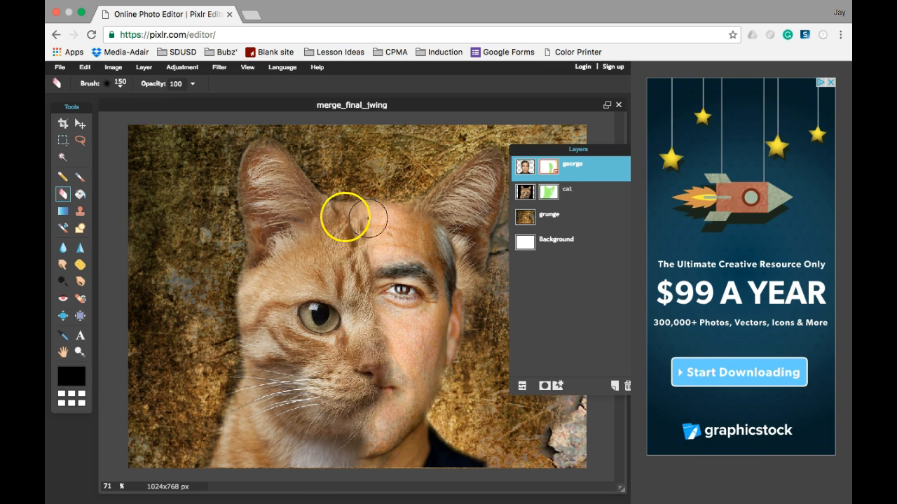
Step: Move the cat layer's image slightly to the left, away from the man's face
click(80, 125)
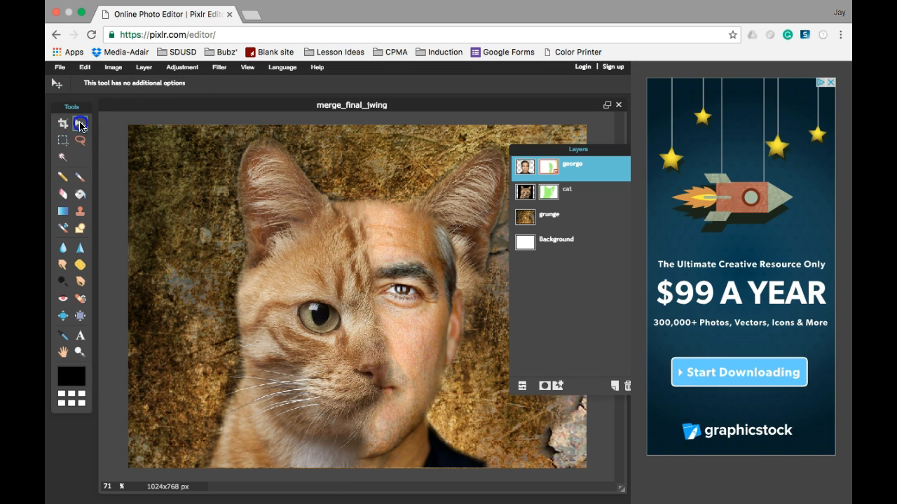
click(526, 196)
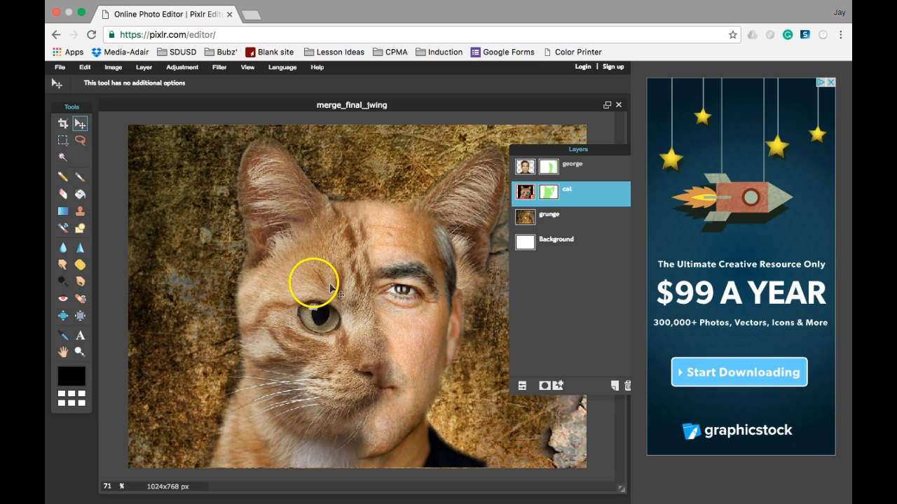
drag(330, 267, 309, 266)
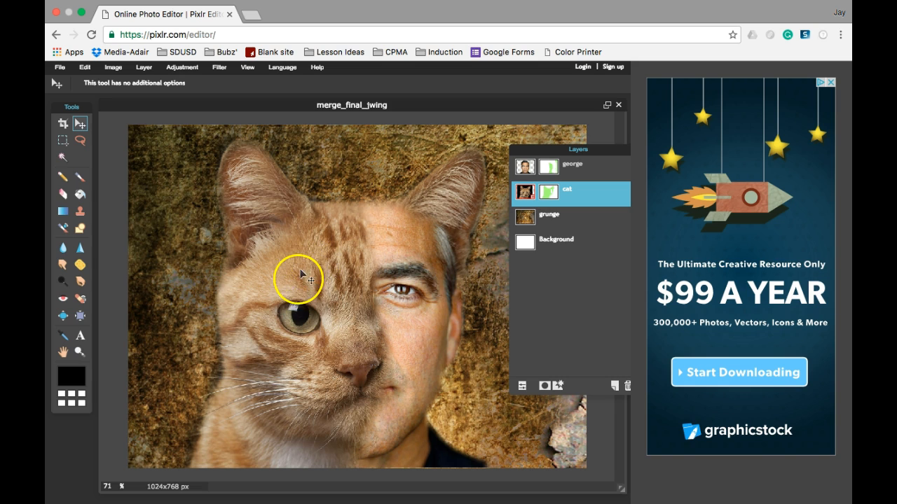
Step: Erase the cat mask along the central seam beside the man's nose and mouth with the 150 eraser, undoing the first full-length stroke
click(550, 194)
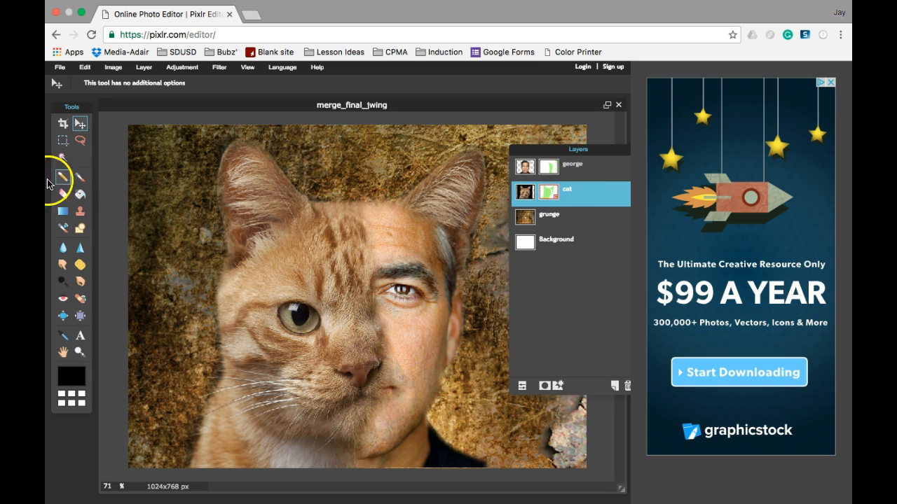
click(62, 196)
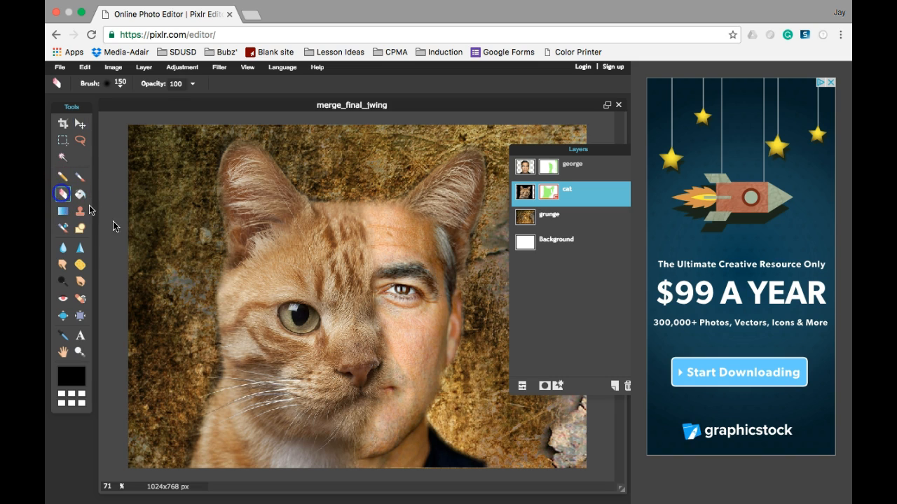
mouse_move(380, 229)
mouse_down()
mouse_move(378, 212)
mouse_move(386, 356)
mouse_move(380, 404)
mouse_up()
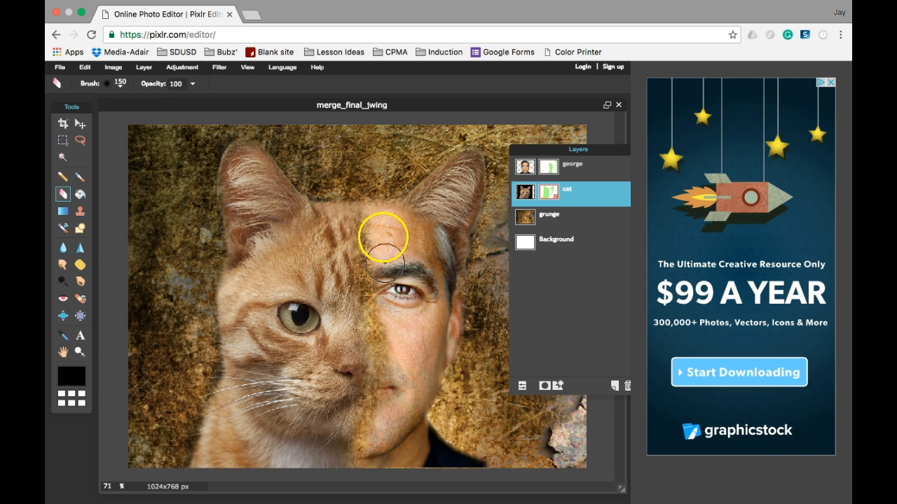
key(ctrl+z)
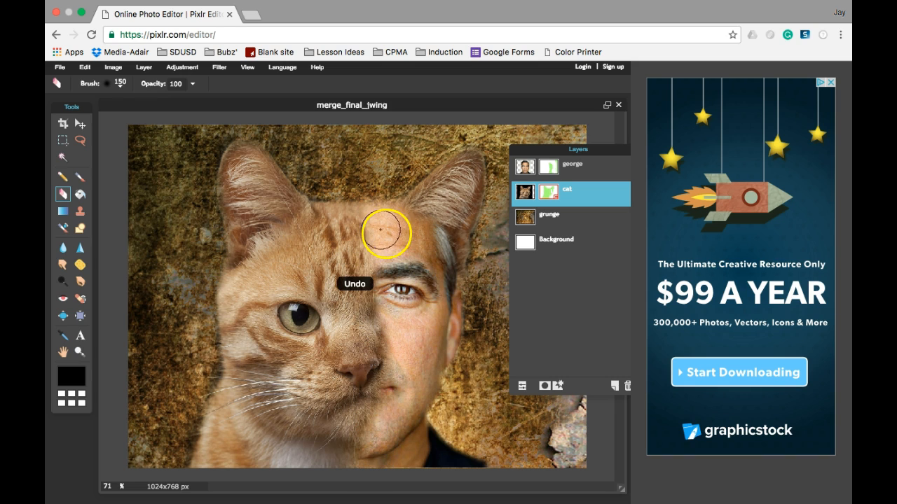
click(402, 354)
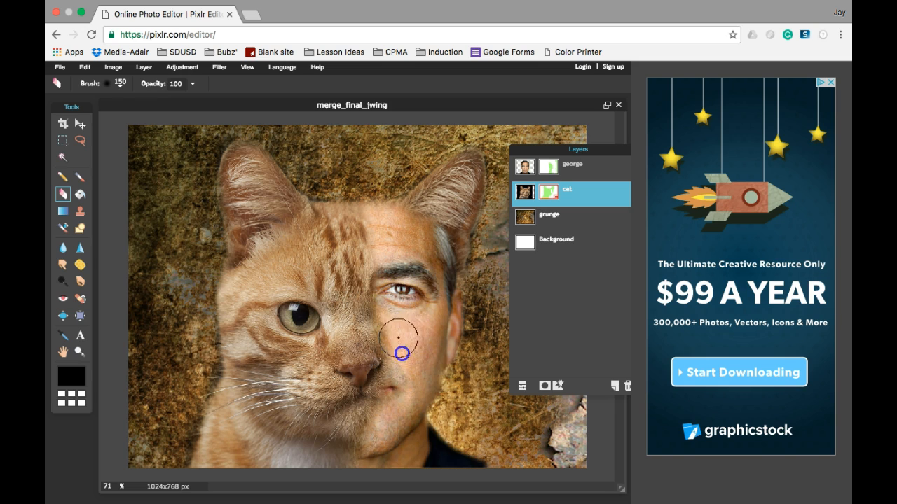
click(399, 335)
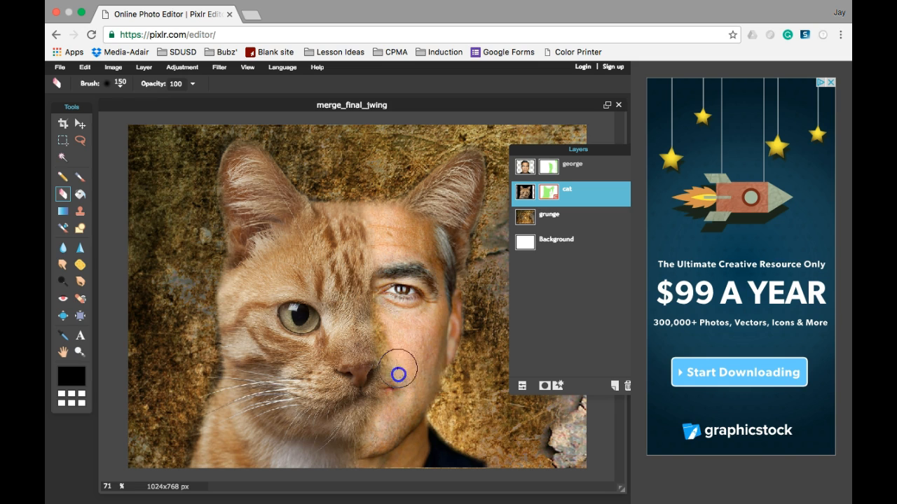
drag(398, 387, 395, 355)
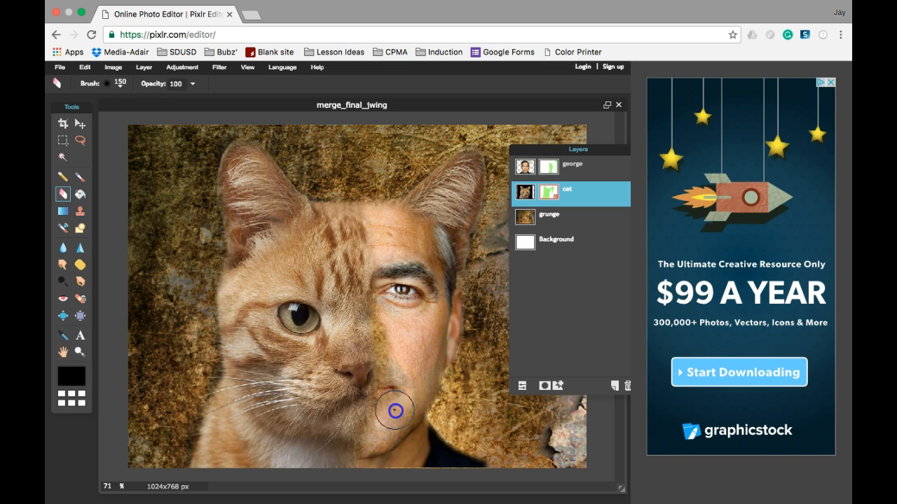
Step: Paint the portrait mask along the central seam from forehead to chin with the soft 100 brush, restoring the man's nose and mouth
click(548, 167)
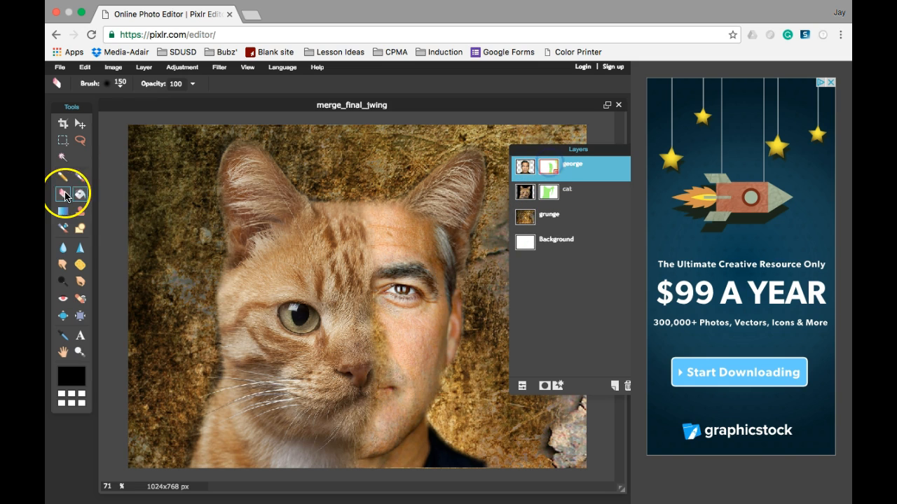
click(80, 176)
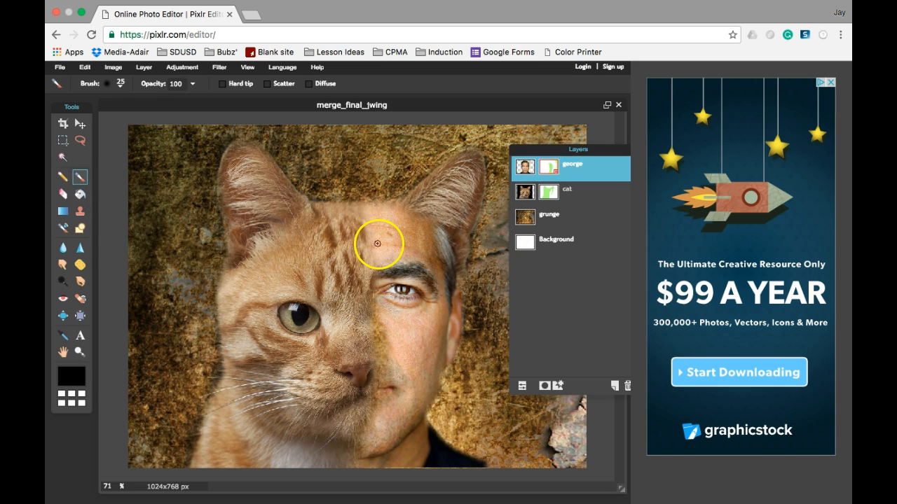
click(121, 85)
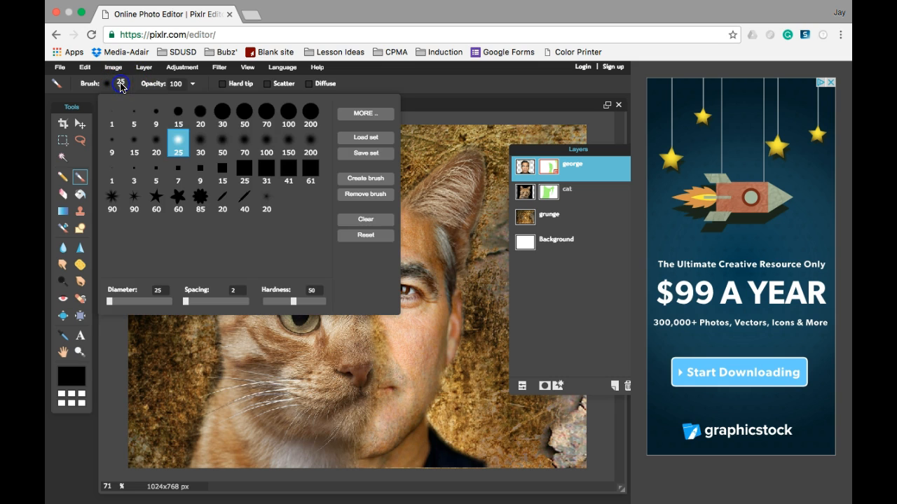
click(264, 143)
drag(375, 320, 379, 425)
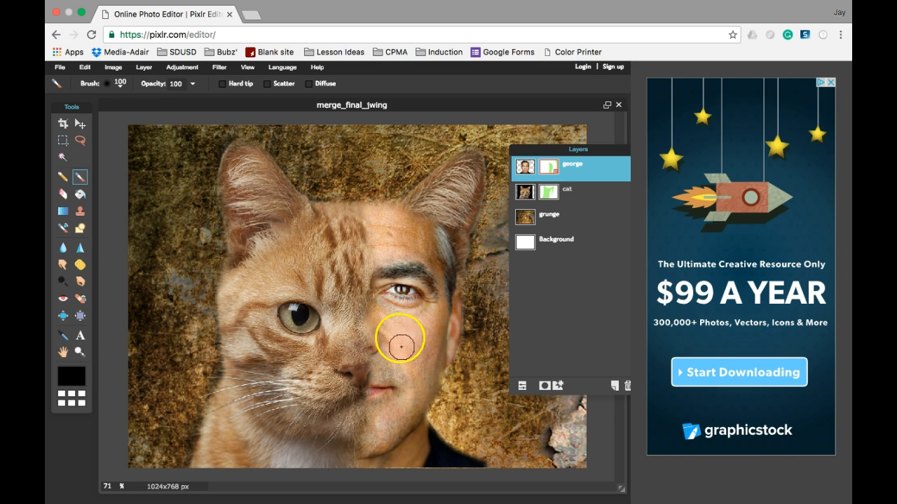
drag(372, 274, 374, 327)
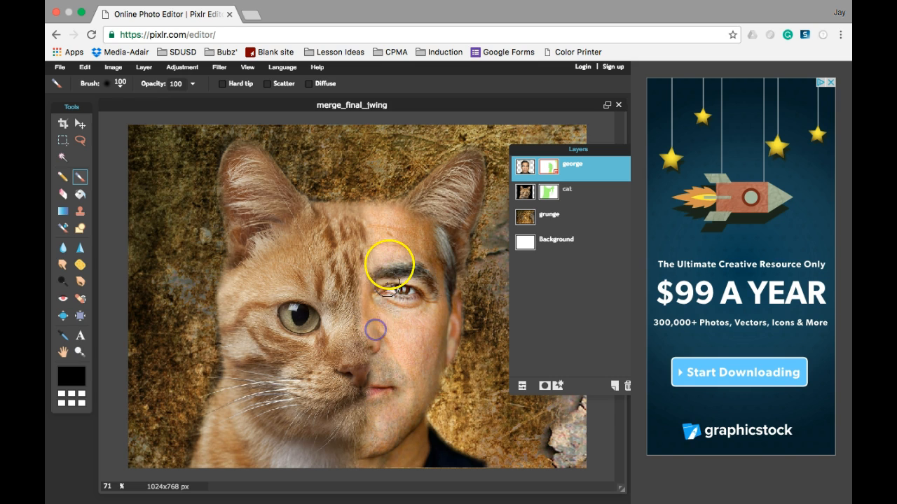
drag(371, 214, 374, 438)
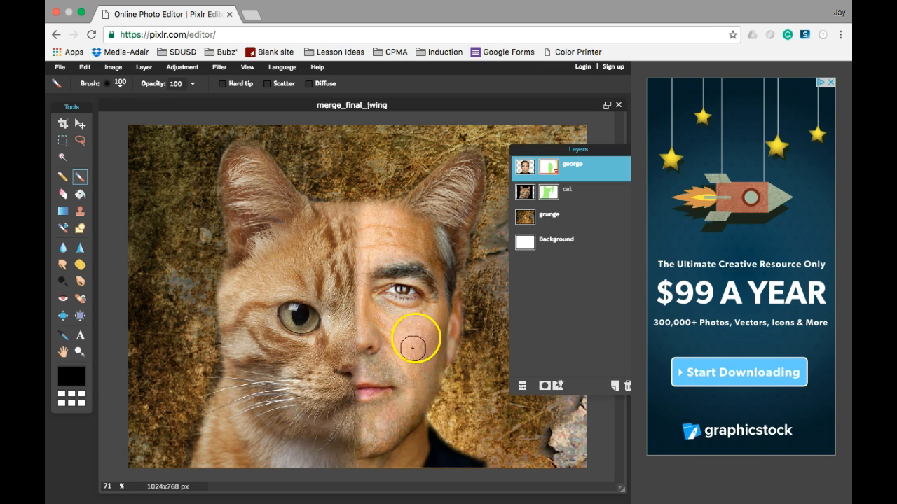
drag(370, 217, 380, 425)
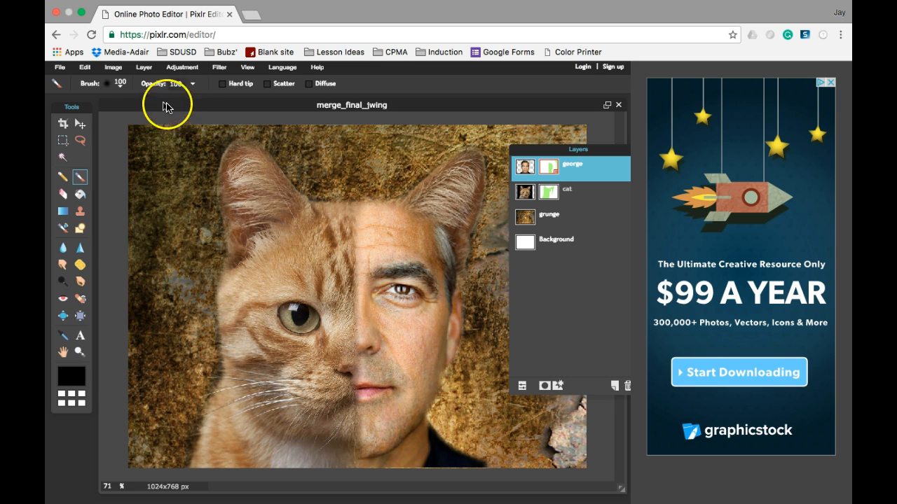
Step: Switch the brush to the soft 200 preset and set its diameter to 610 with a spacing of 92
click(194, 84)
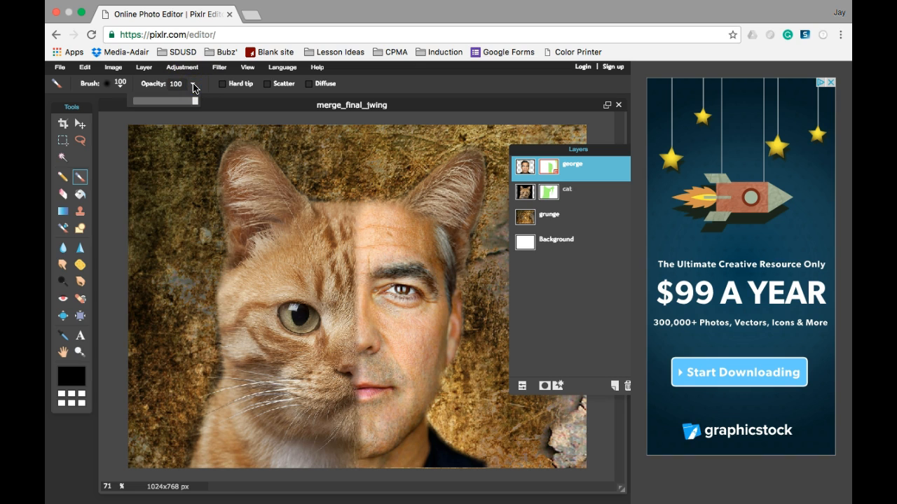
click(120, 86)
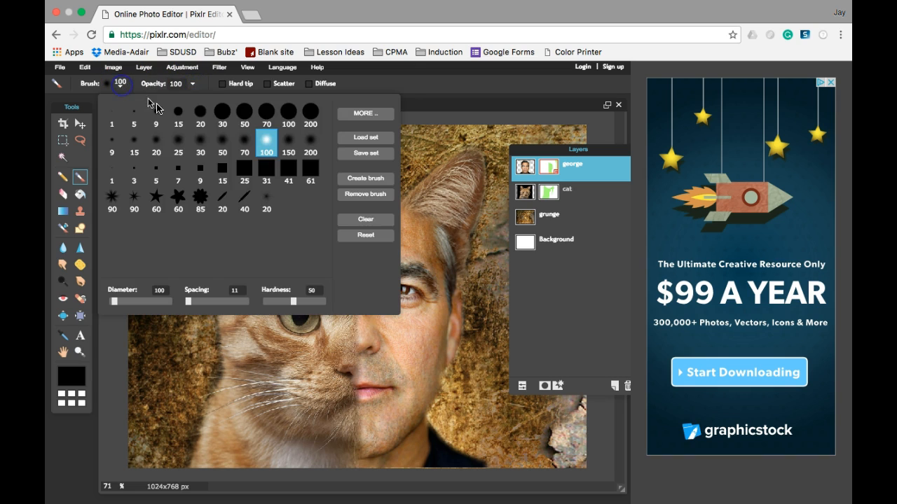
click(312, 143)
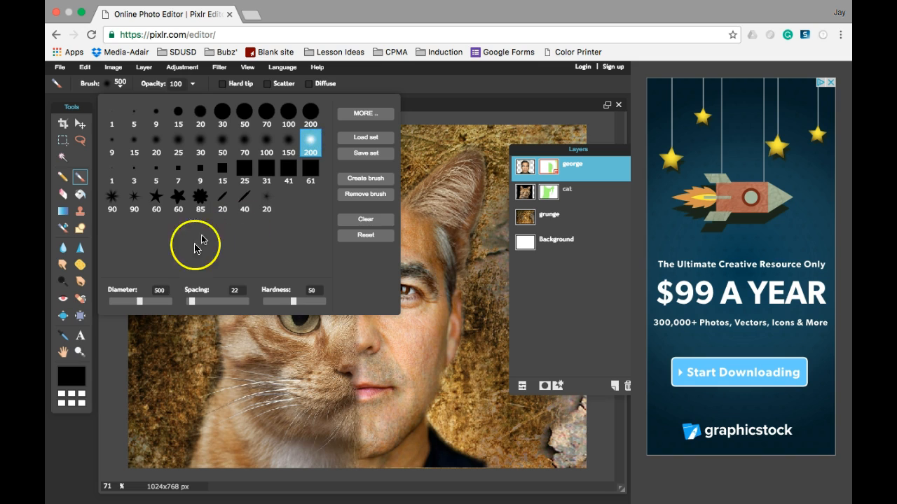
drag(151, 303, 151, 302)
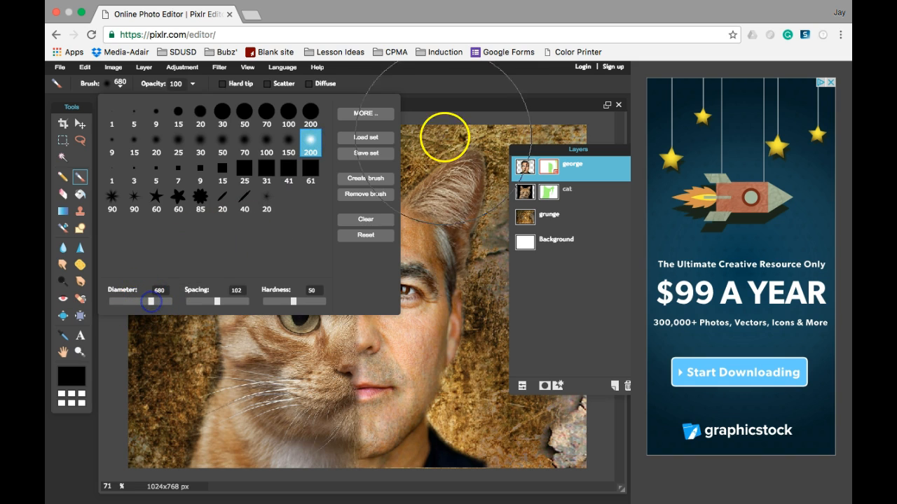
click(217, 301)
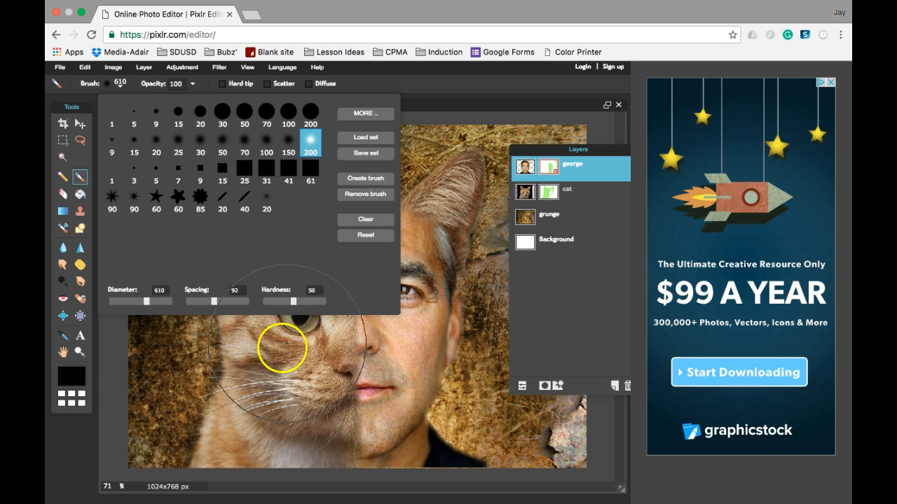
click(468, 104)
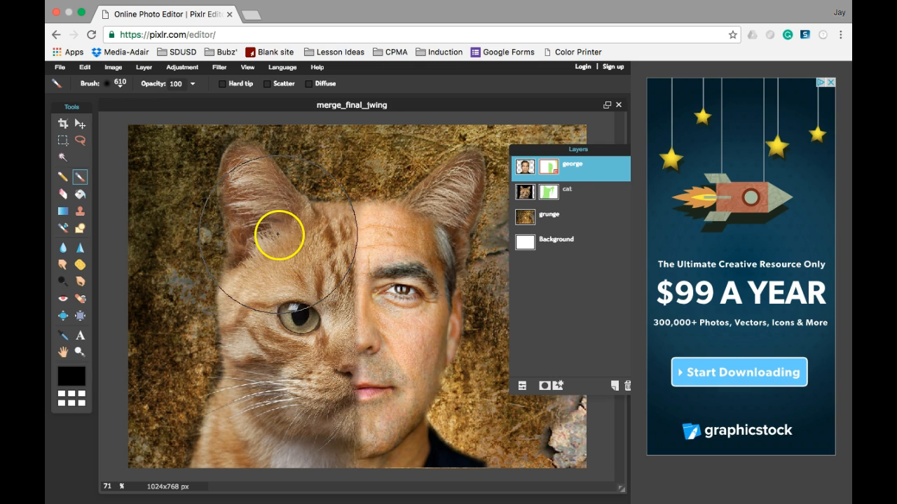
Step: Try to reveal the other half of the man's face by painting the portrait mask over the cat, and undo it
click(550, 170)
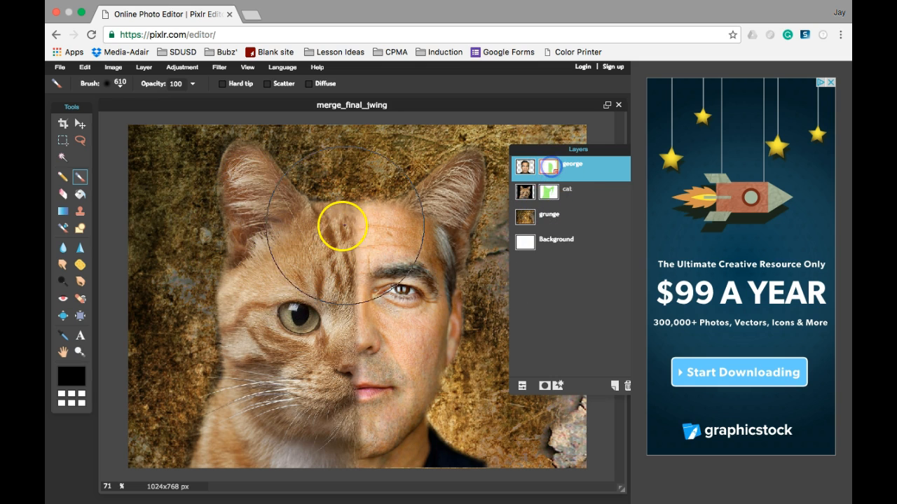
click(266, 224)
drag(267, 228, 264, 434)
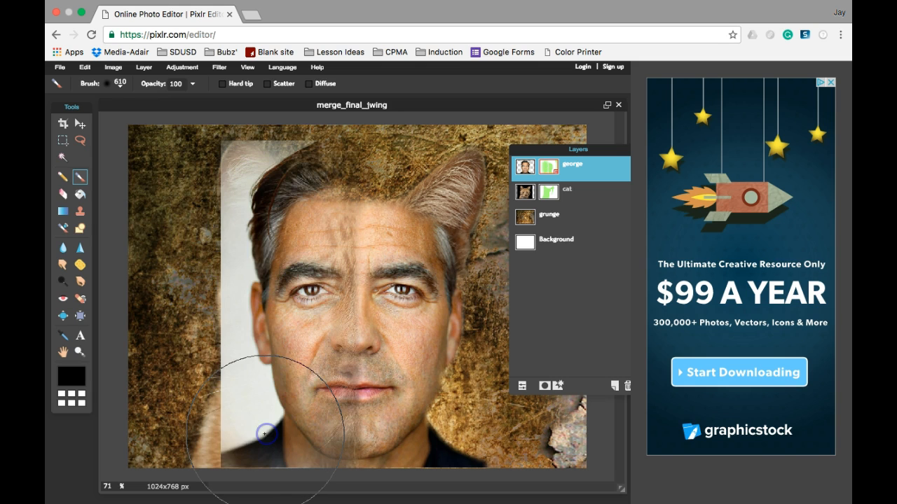
key(ctrl+z)
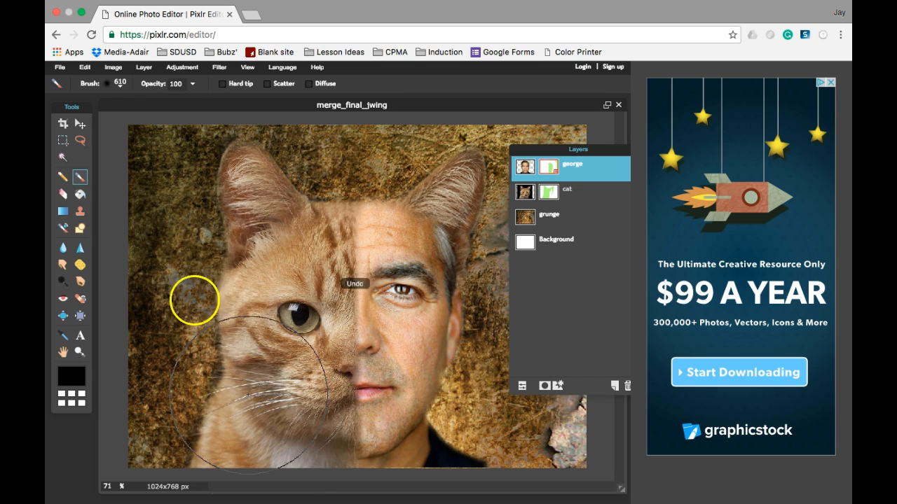
Step: Set the eraser diameter to 320 and erase the portrait mask along the cat side of the seam to soften the blend
click(61, 194)
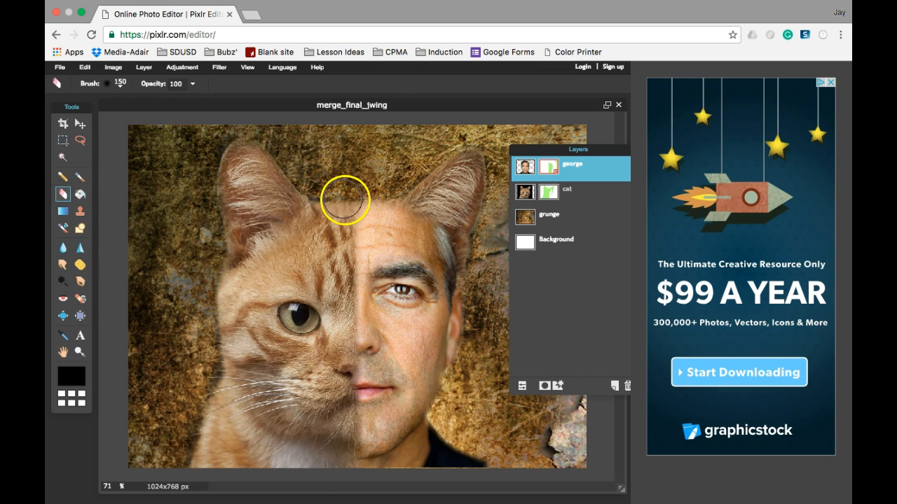
click(121, 85)
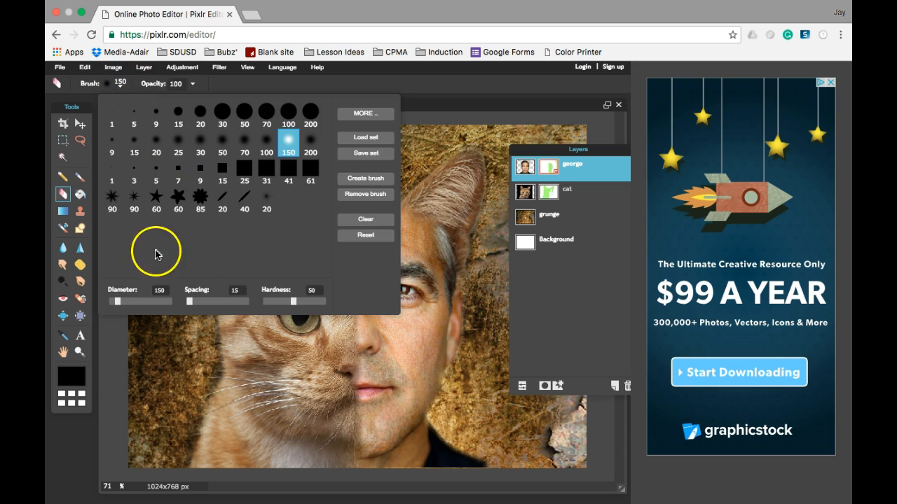
drag(129, 301, 128, 301)
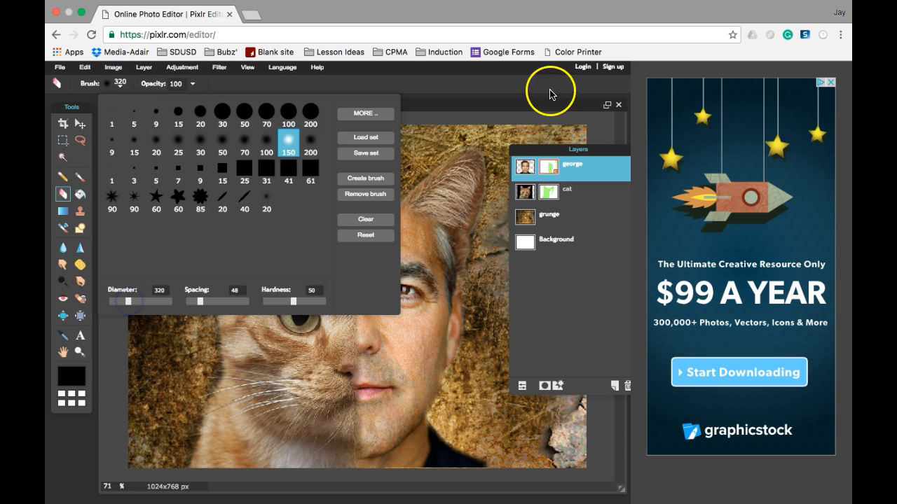
click(266, 373)
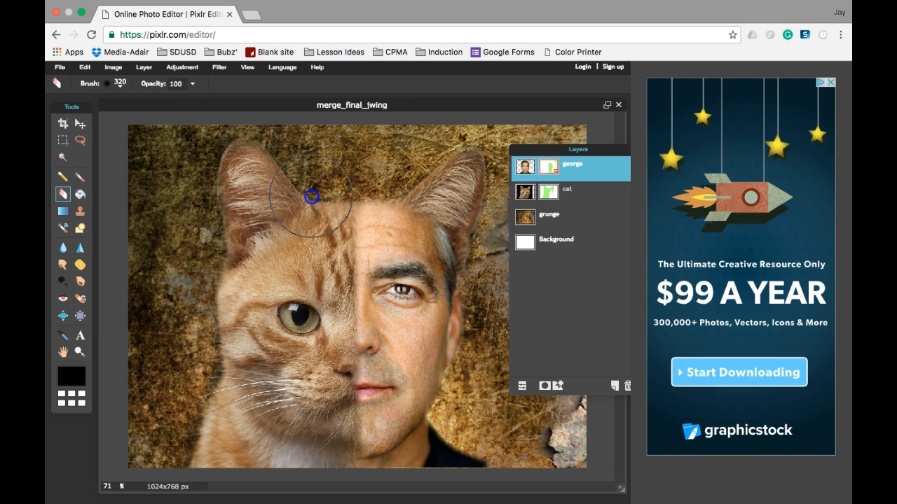
mouse_move(315, 277)
mouse_down()
mouse_move(310, 426)
mouse_move(319, 376)
mouse_move(312, 201)
mouse_up()
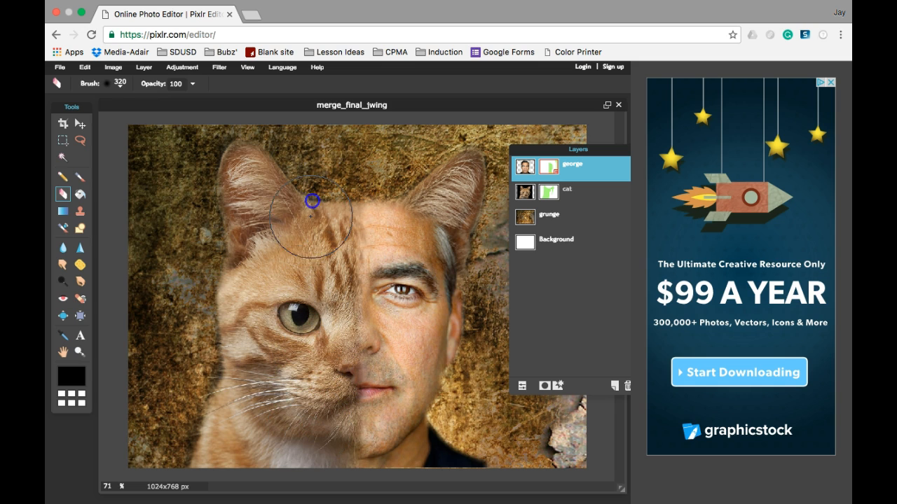
mouse_move(309, 245)
mouse_down()
mouse_move(300, 290)
mouse_move(326, 260)
mouse_move(305, 318)
mouse_up()
mouse_move(299, 411)
mouse_down()
mouse_move(326, 370)
mouse_move(327, 362)
mouse_move(314, 407)
mouse_move(318, 282)
mouse_up()
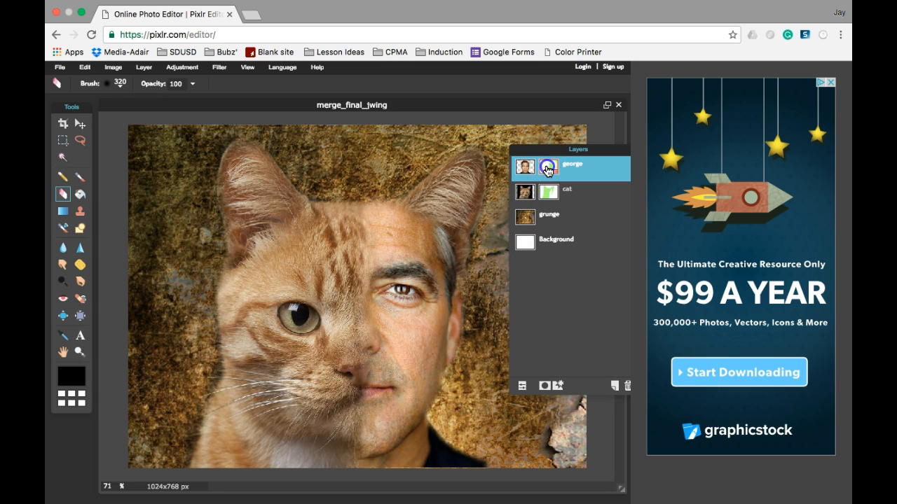
Step: Try to paint the portrait mask over the man's outer hair and cheek with the 610 brush, and undo it
click(82, 180)
drag(442, 225, 437, 430)
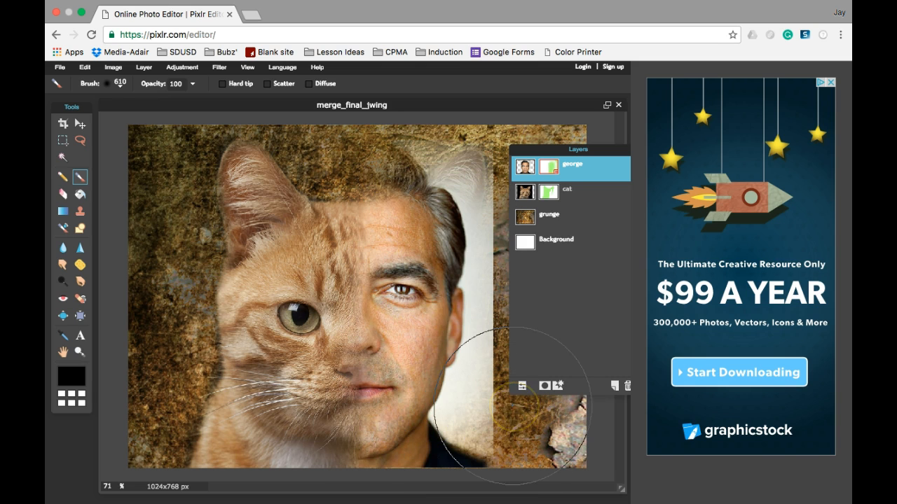
key(super+z)
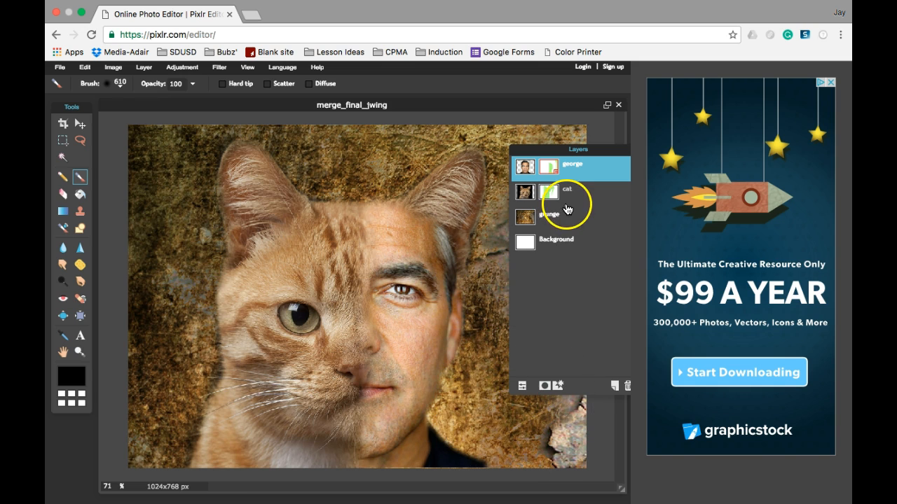
Step: Save the composition to the computer as a layered PXD file in the final folder, replacing the existing file
click(61, 68)
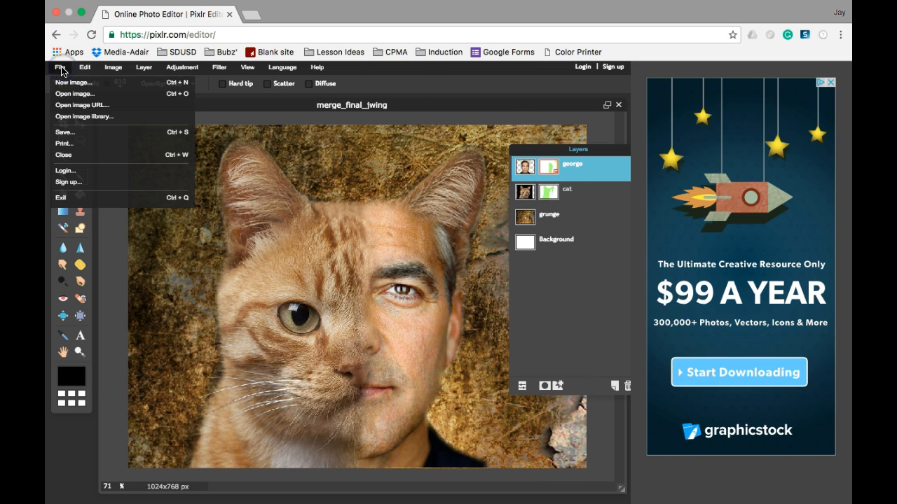
click(63, 133)
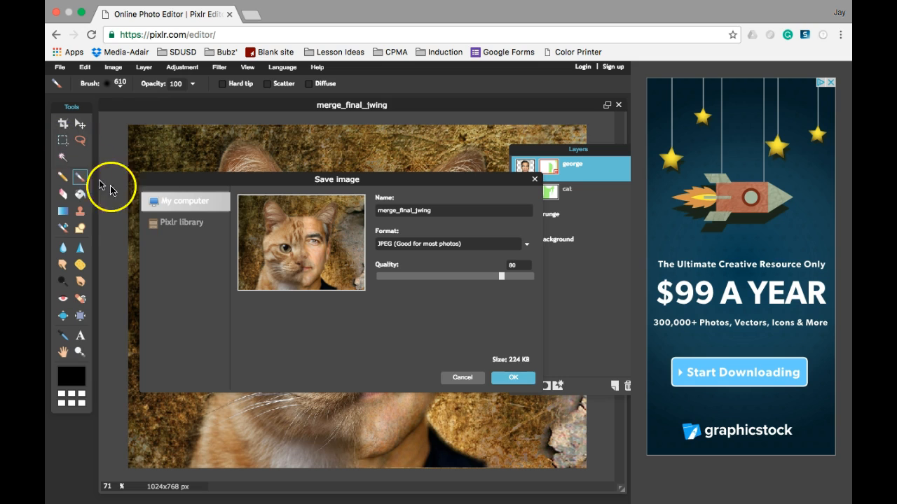
click(402, 249)
click(401, 310)
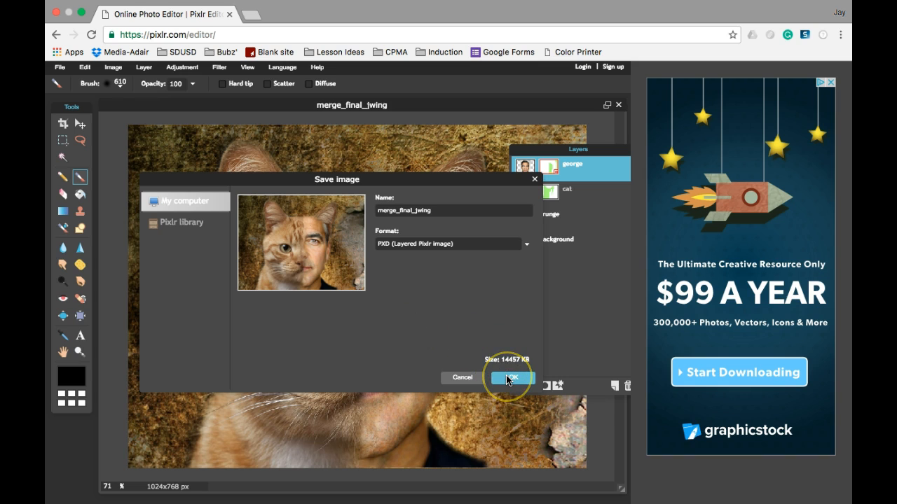
click(511, 378)
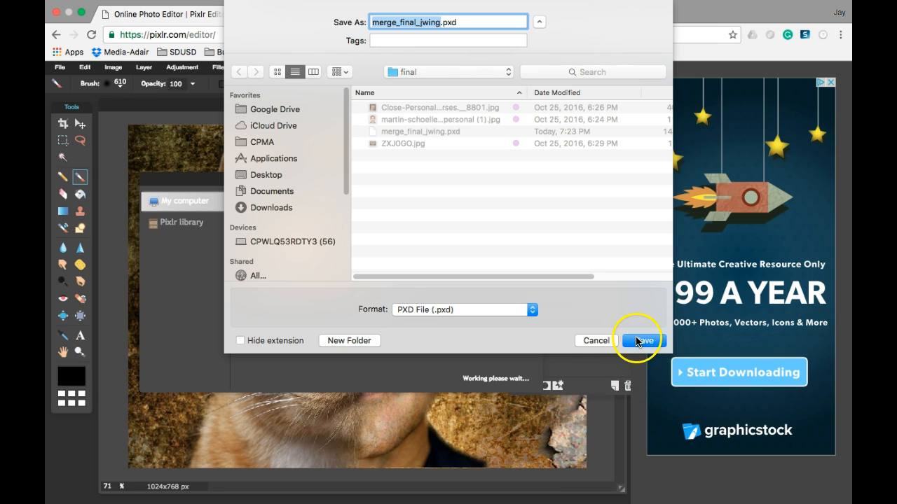
click(639, 342)
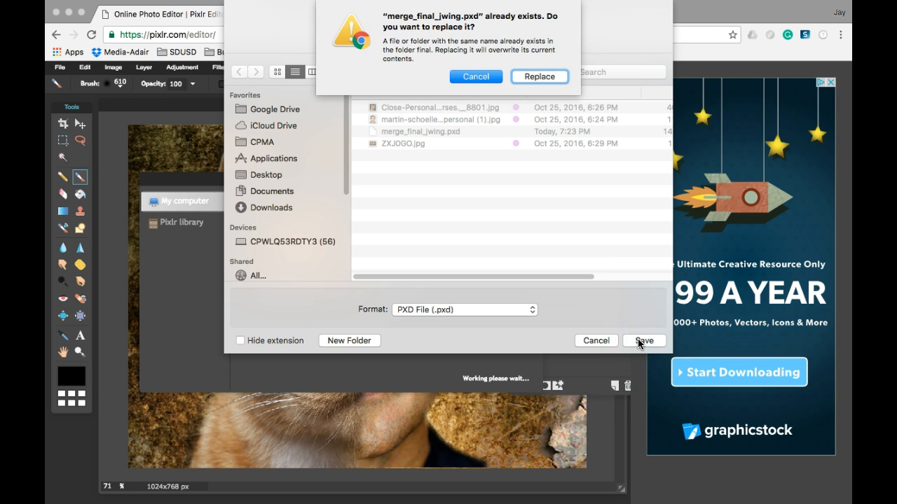
click(539, 76)
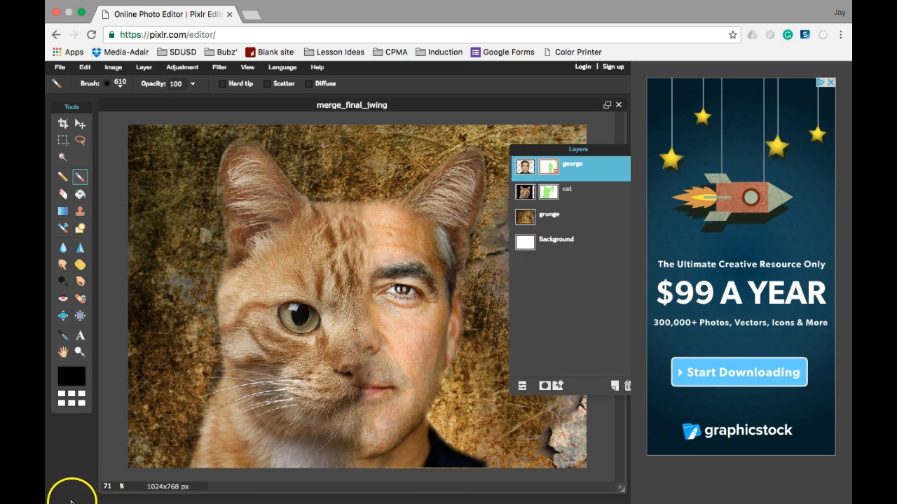
Step: Switch to Finder
key(super+Tab)
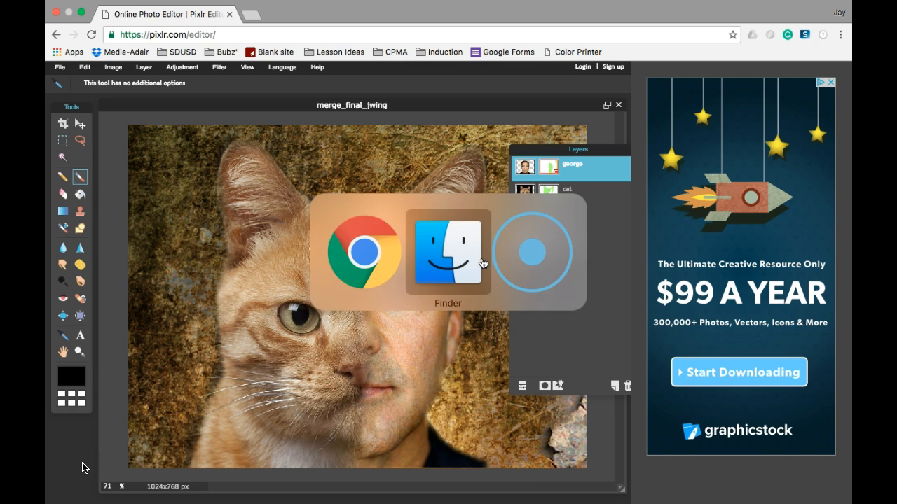